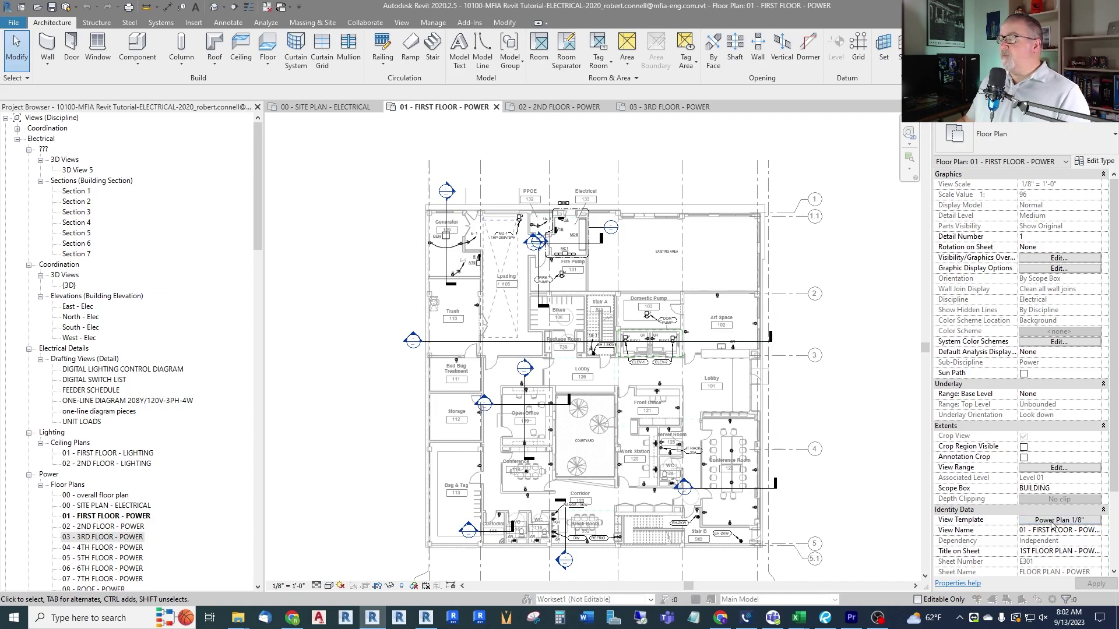
Examine the model category visibility overrides in the Power Plan 1/8" view template, including Electrical Equipment, without changing the template
click(1052, 521)
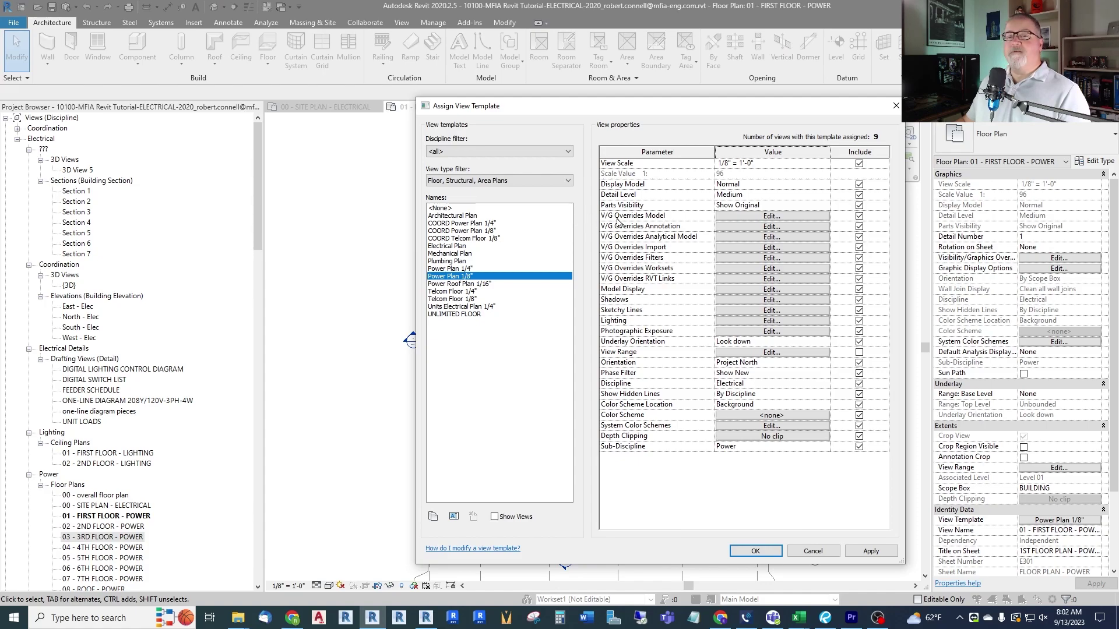
click(740, 216)
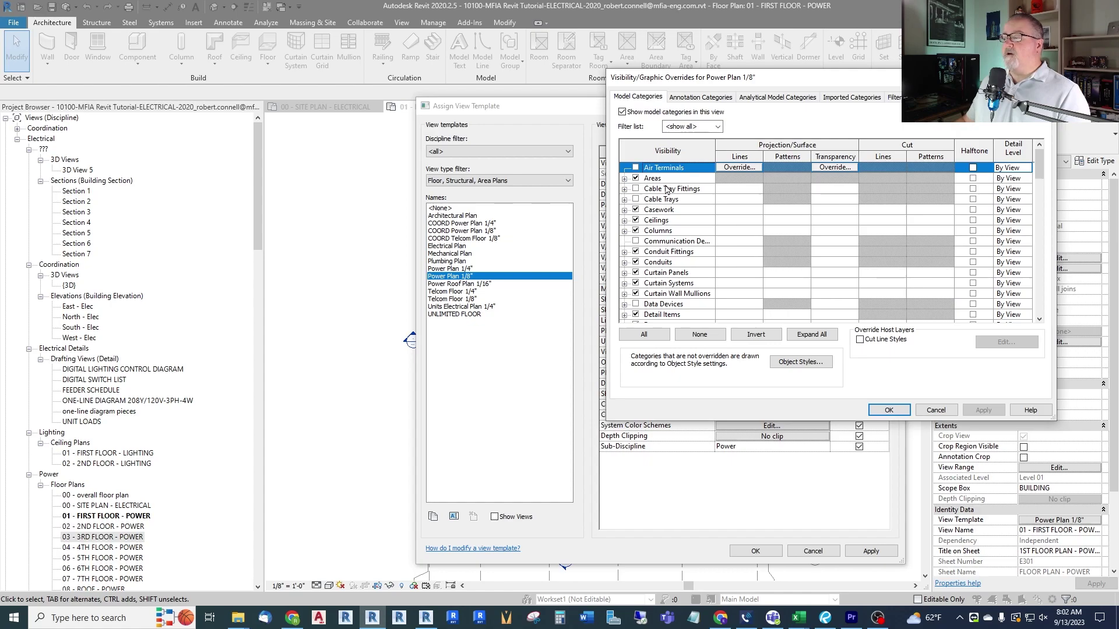
scroll(670, 268, down, 6)
scroll(675, 296, down, 6)
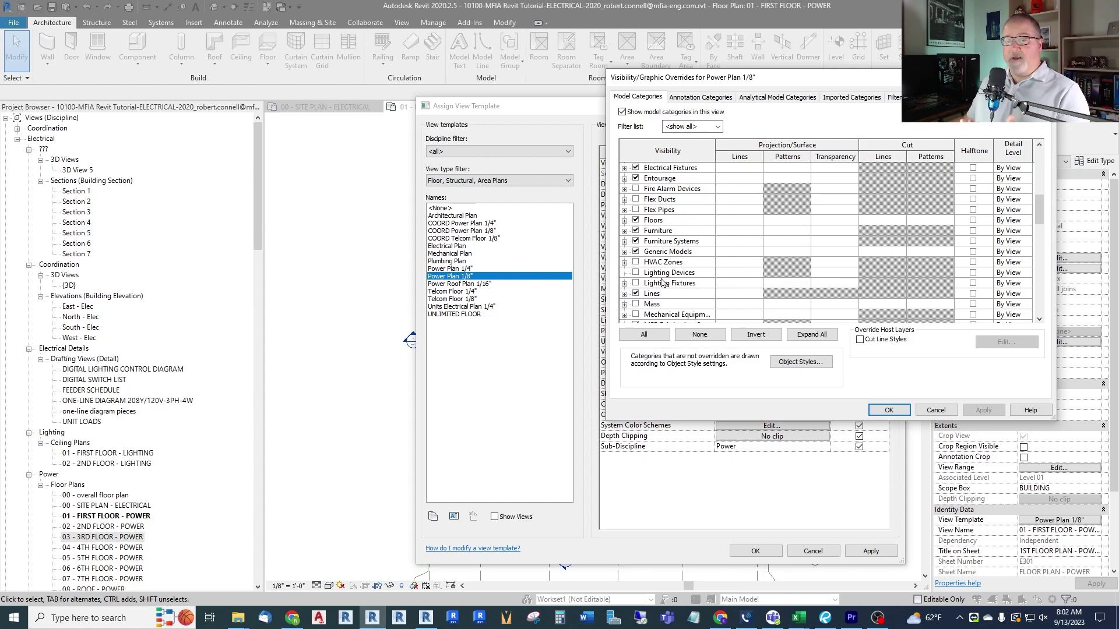
scroll(654, 234, down, 2)
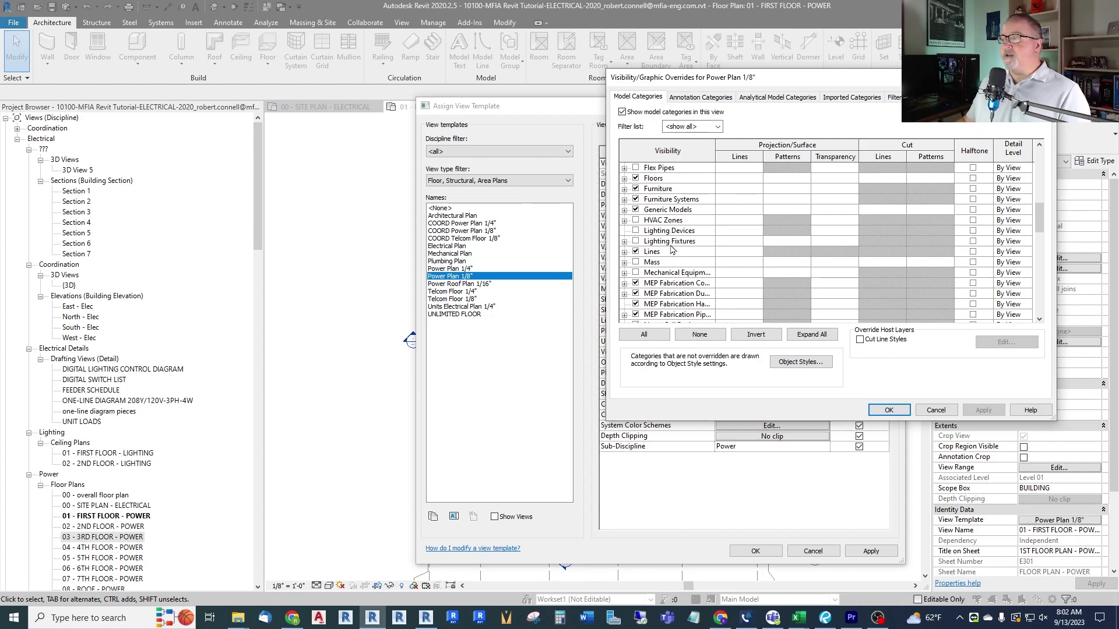
scroll(669, 244, down, 6)
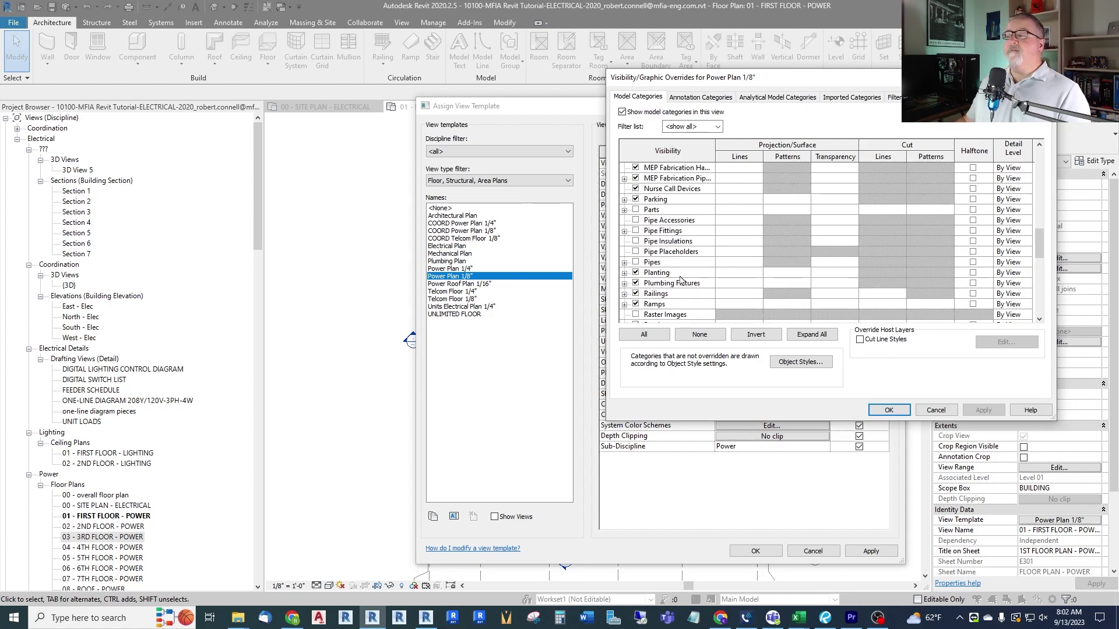
scroll(704, 239, down, 2)
scroll(704, 239, down, 8)
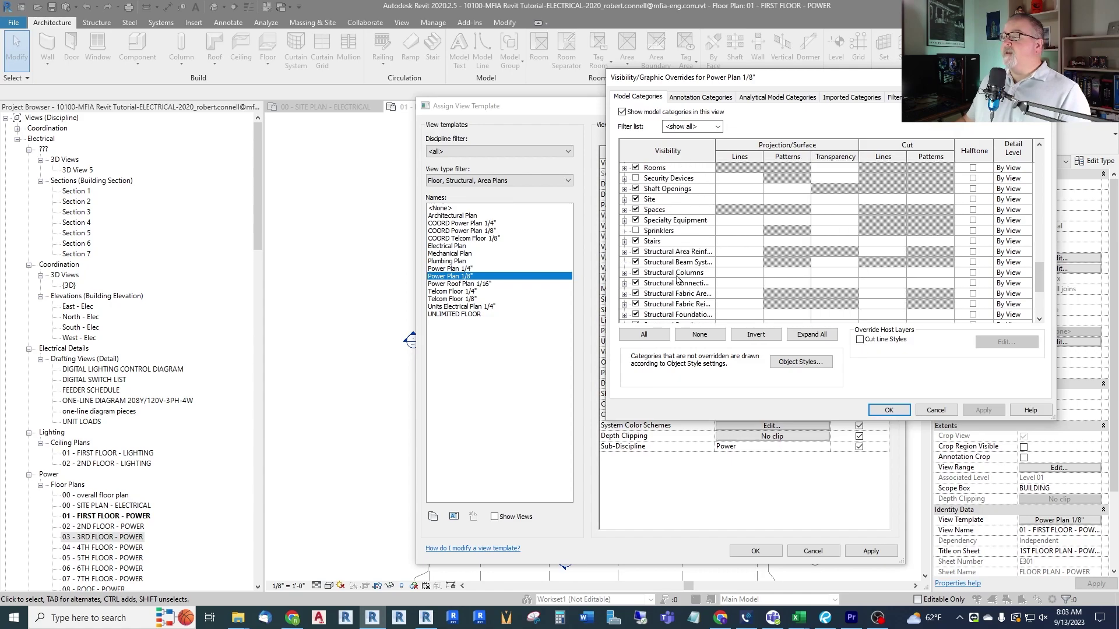
scroll(675, 293, up, 5)
scroll(674, 293, up, 8)
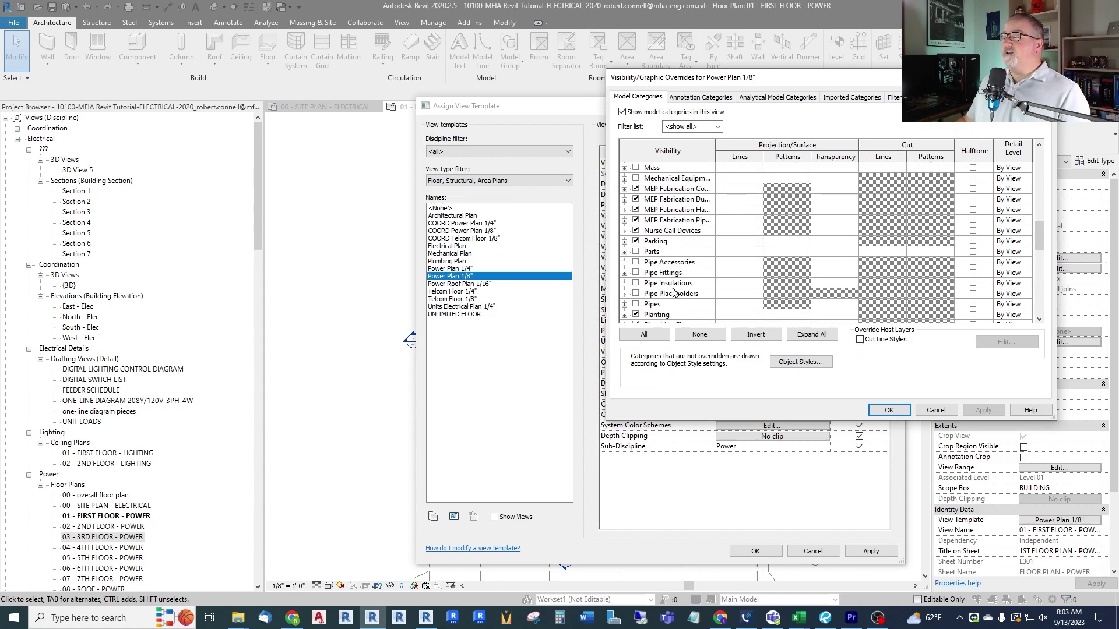
scroll(674, 292, up, 2)
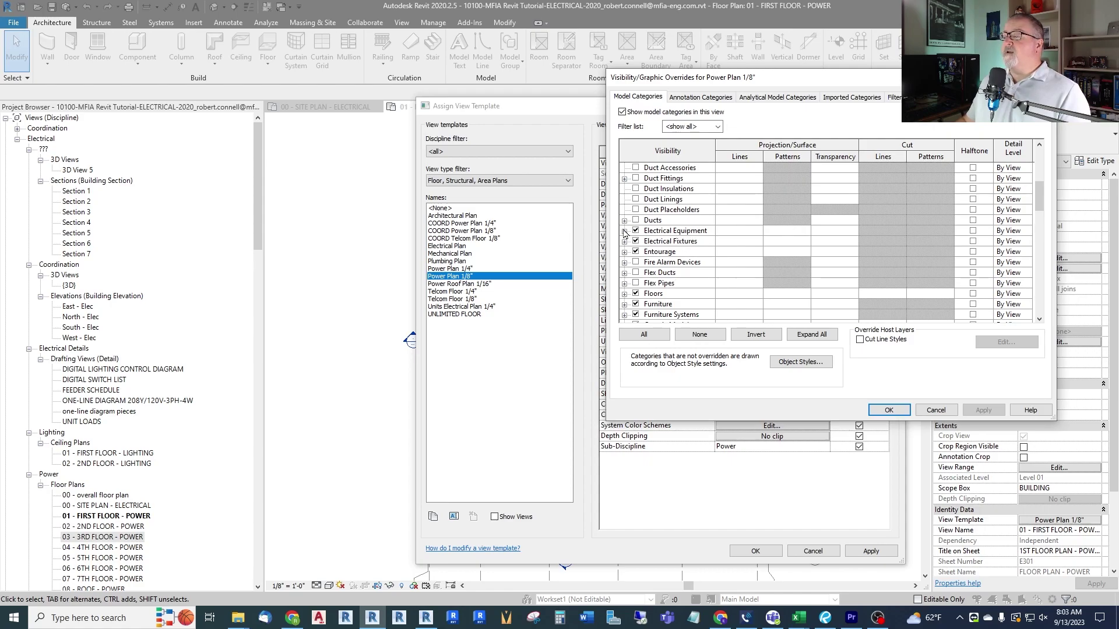
click(683, 233)
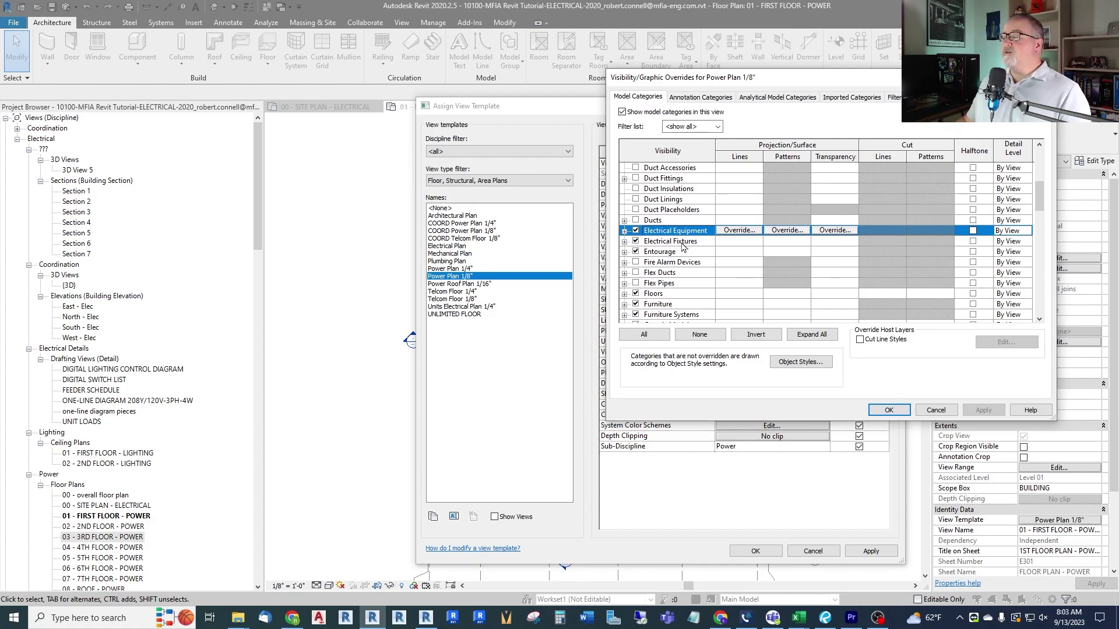
click(938, 411)
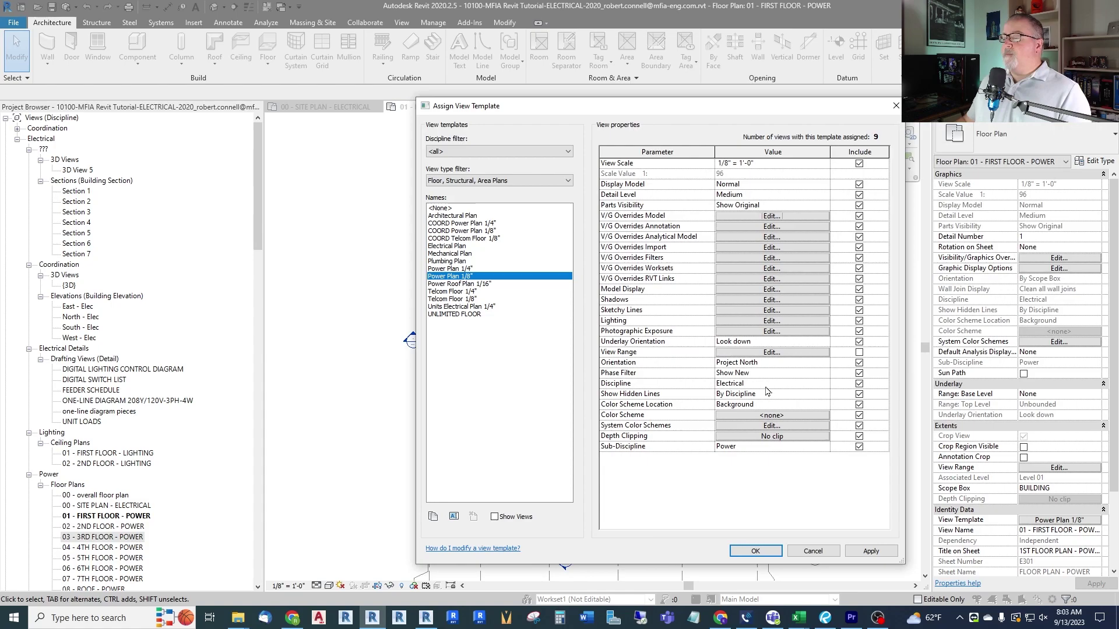
click(824, 548)
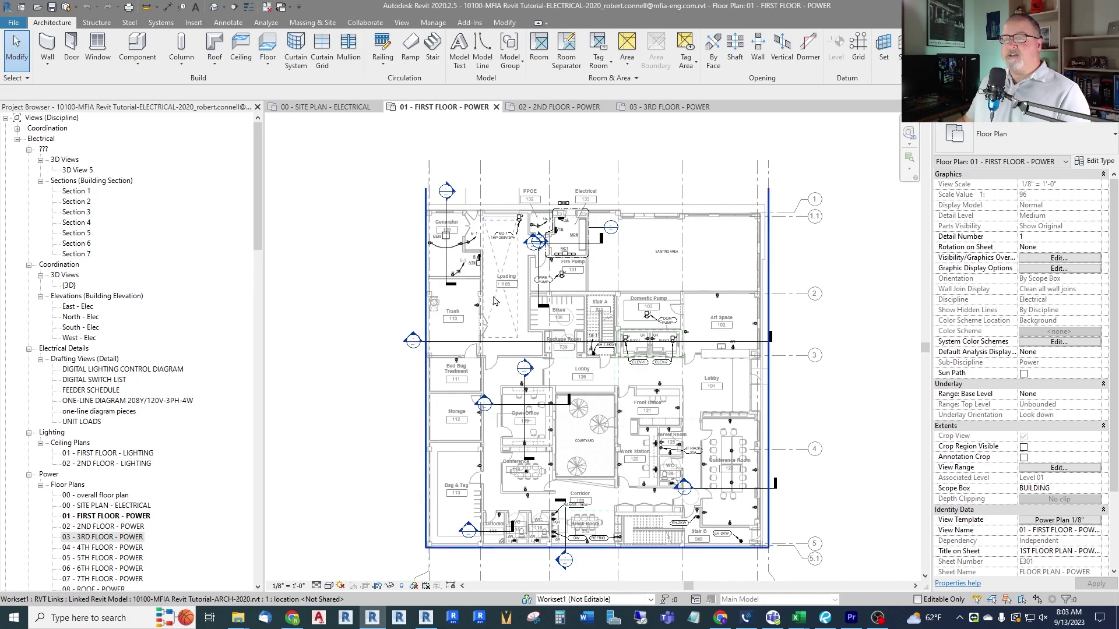
Switch to the 00 - SITE PLAN - ELECTRICAL view and examine the secondary vault, underground secondary and building interior
key(ctrl+Tab)
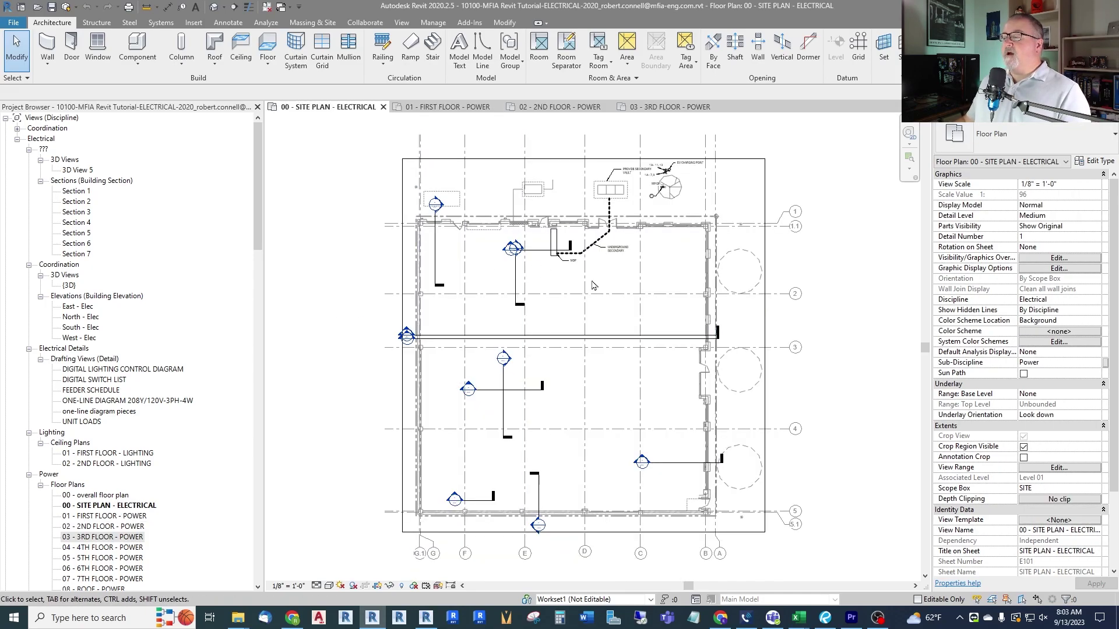
scroll(644, 198, up, 3)
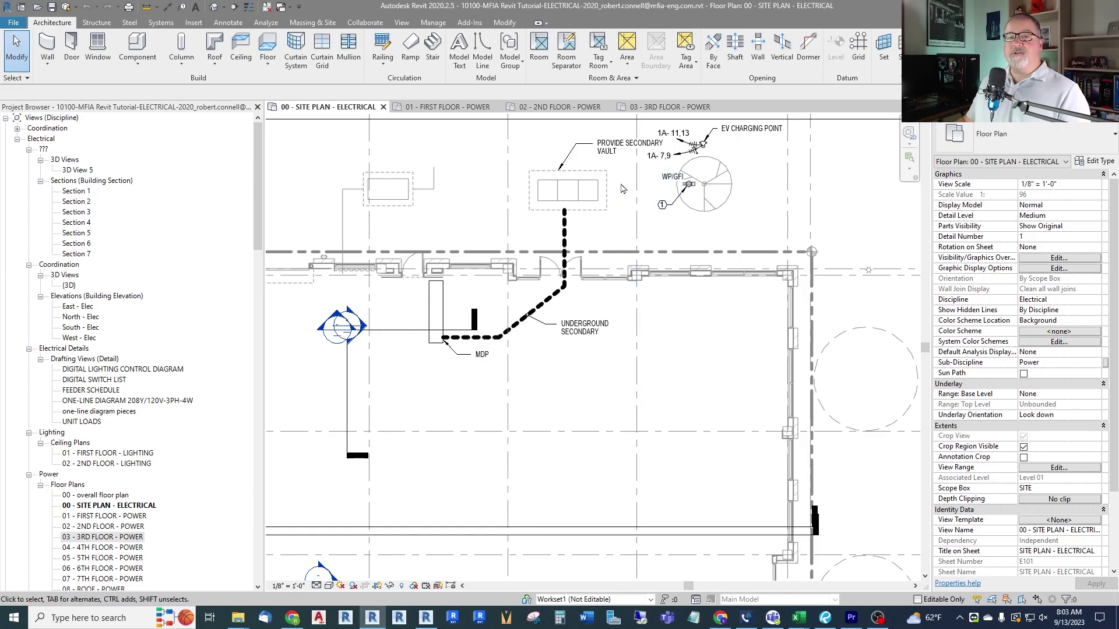
scroll(596, 188, down, 4)
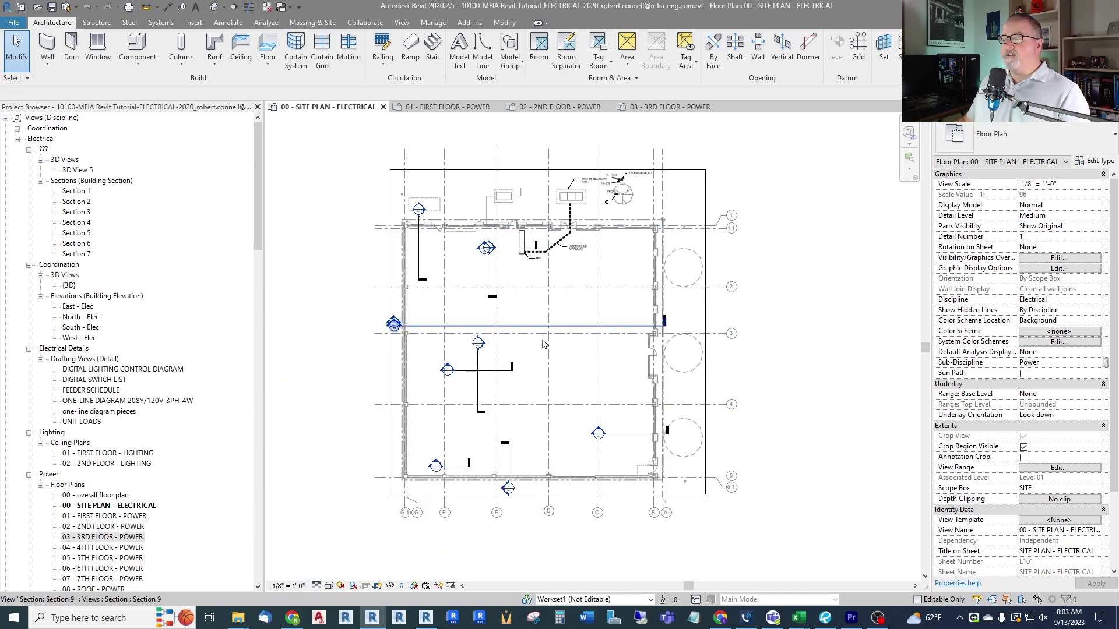
scroll(603, 407, up, 3)
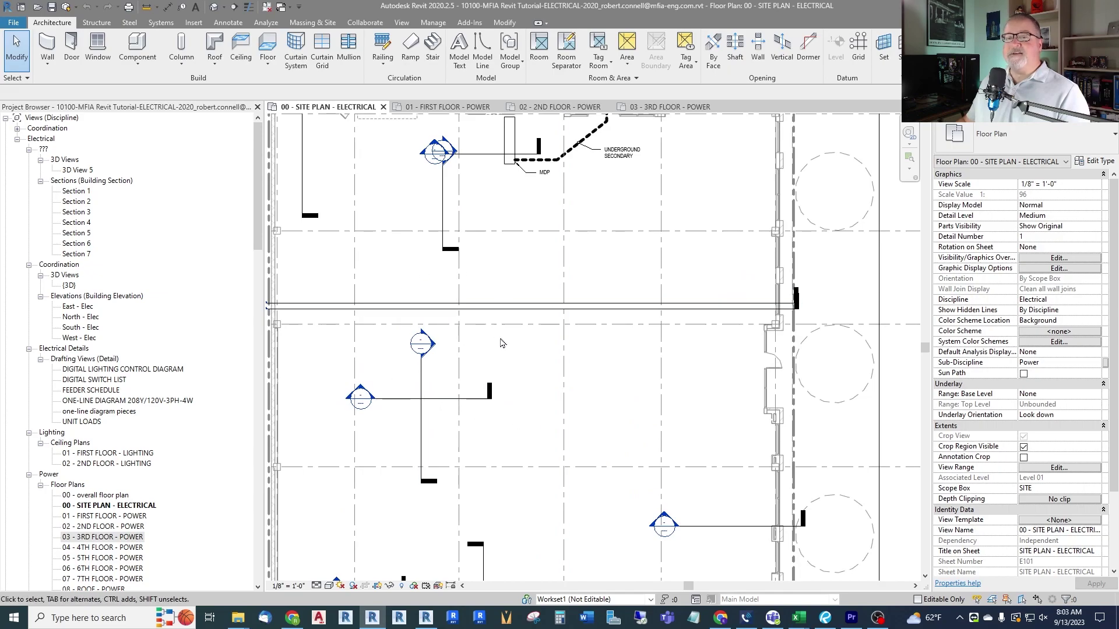
scroll(466, 406, down, 2)
scroll(484, 379, down, 1)
scroll(507, 338, up, 2)
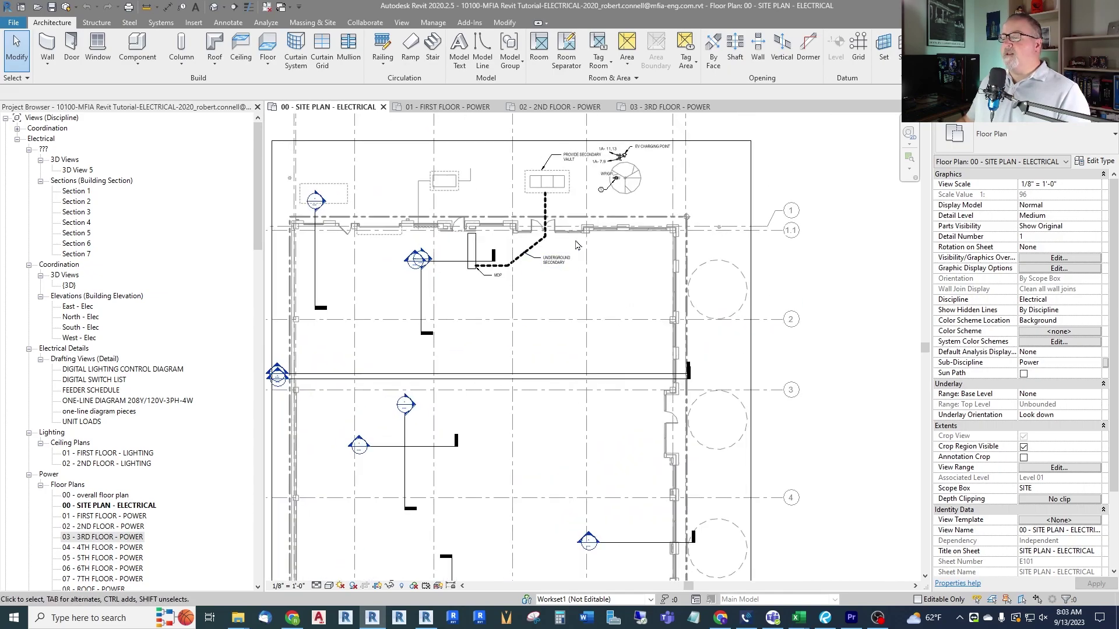
scroll(559, 280, down, 2)
scroll(537, 309, up, 1)
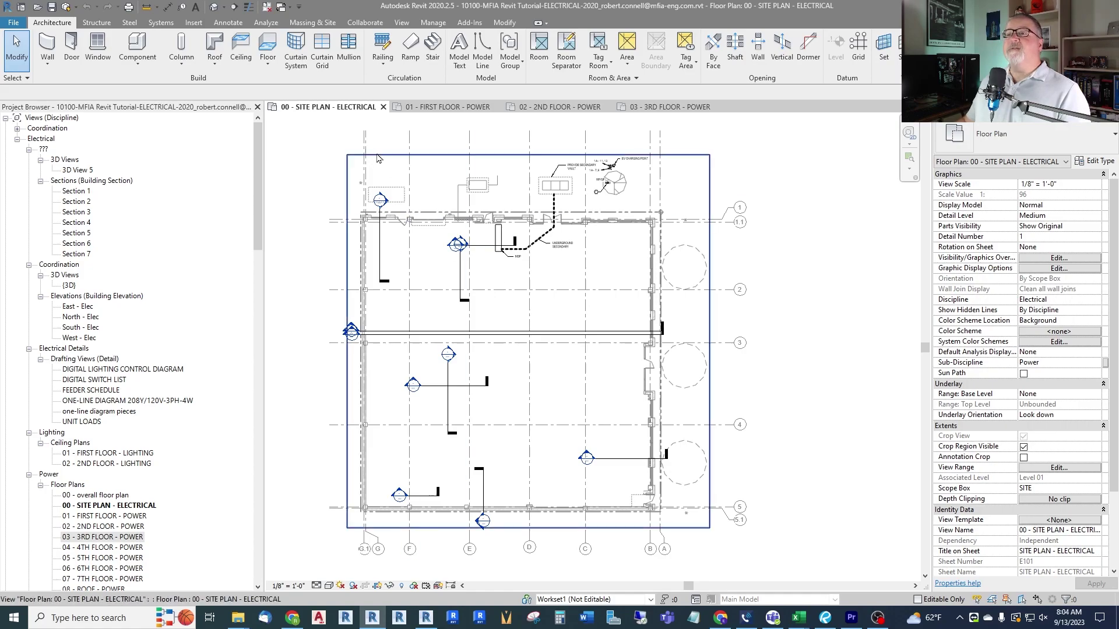
Review the project's worksets and their visible-in-all-views settings
click(366, 23)
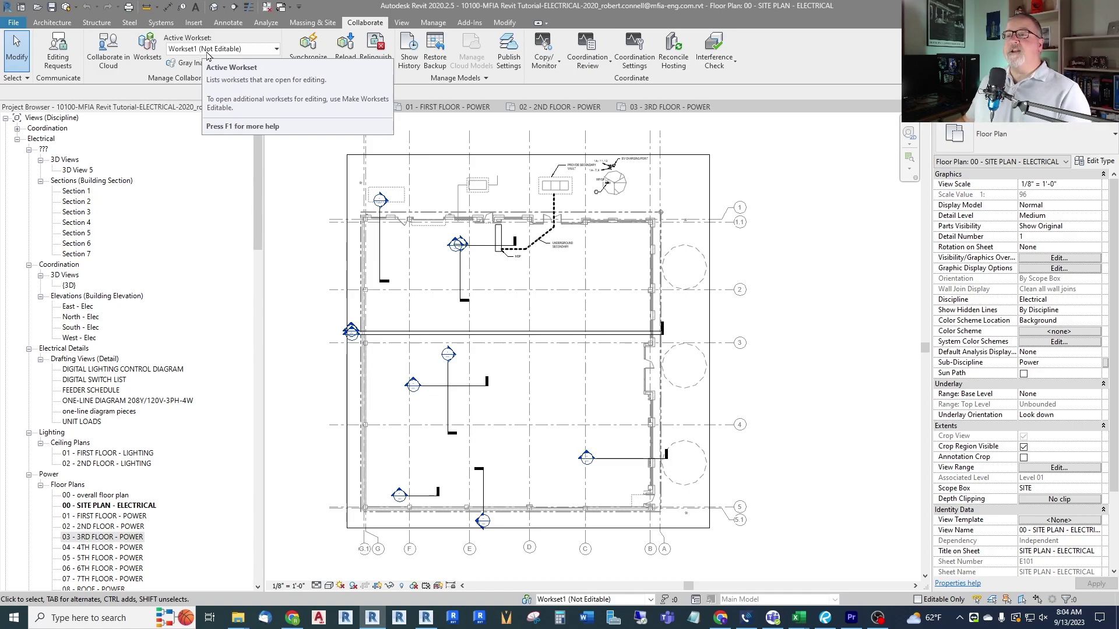
click(149, 54)
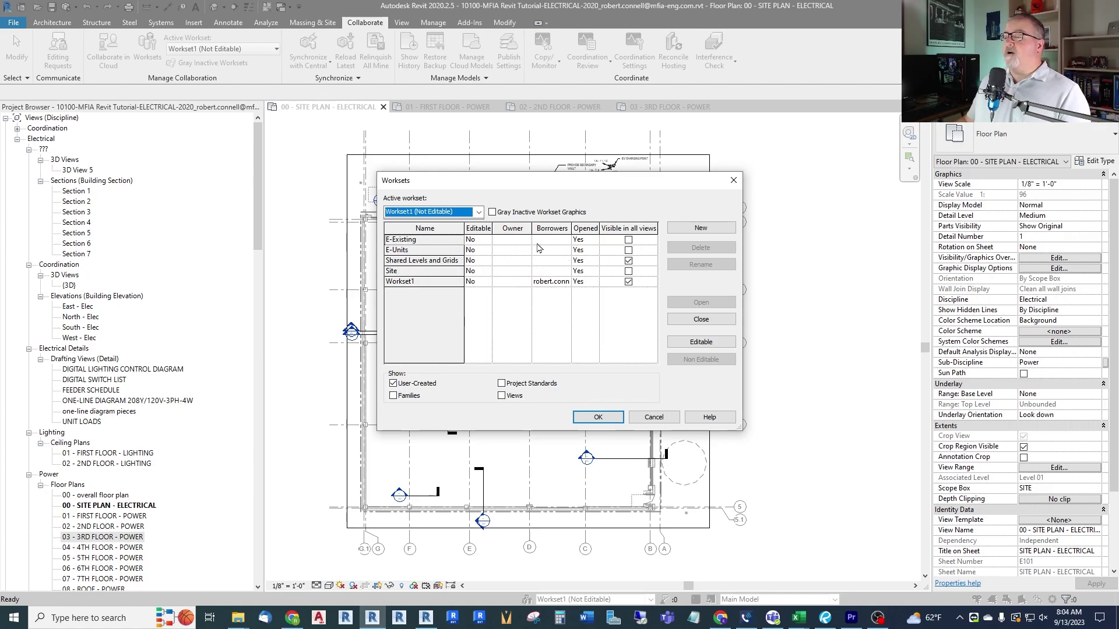
key(Return)
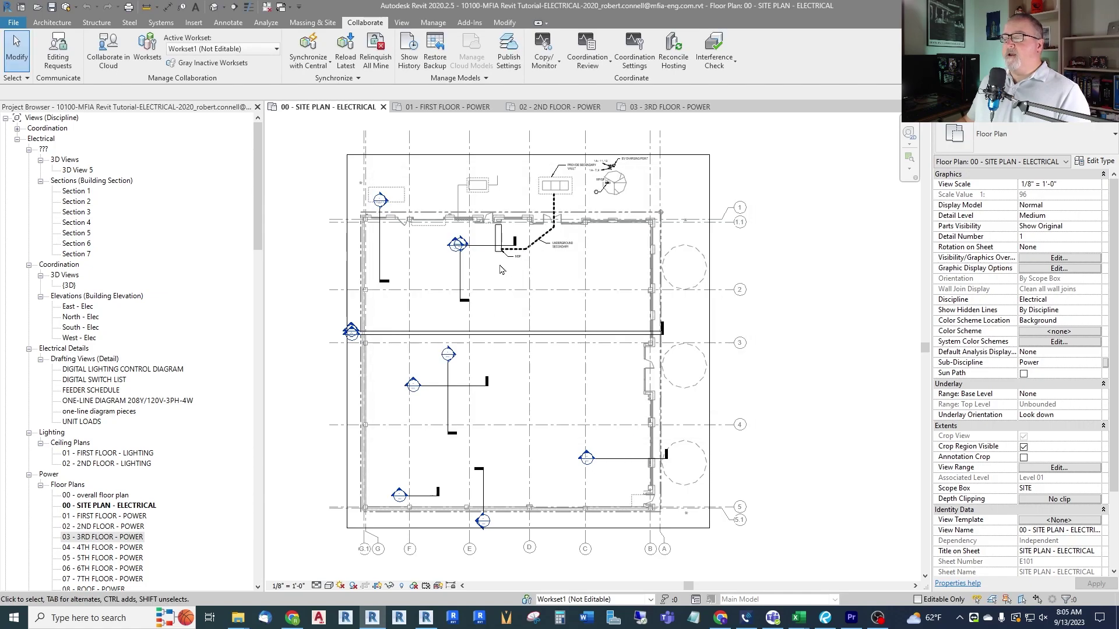
In the electrical site plan's visibility overrides, set Workset1 to Use Global Setting (Visible)
click(1046, 261)
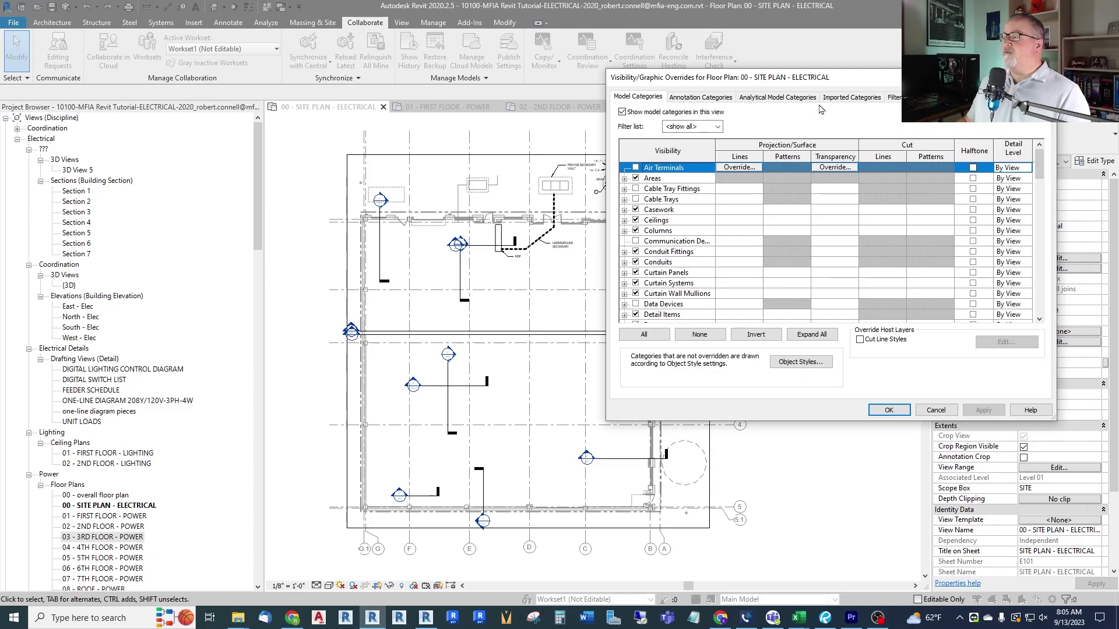
key(Return)
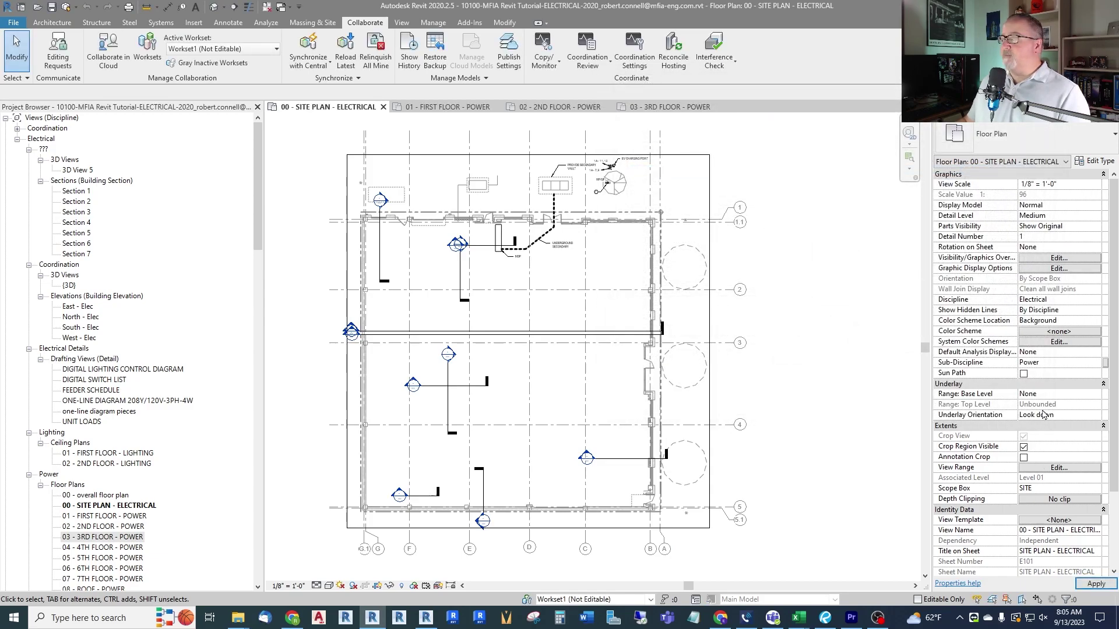
click(1038, 262)
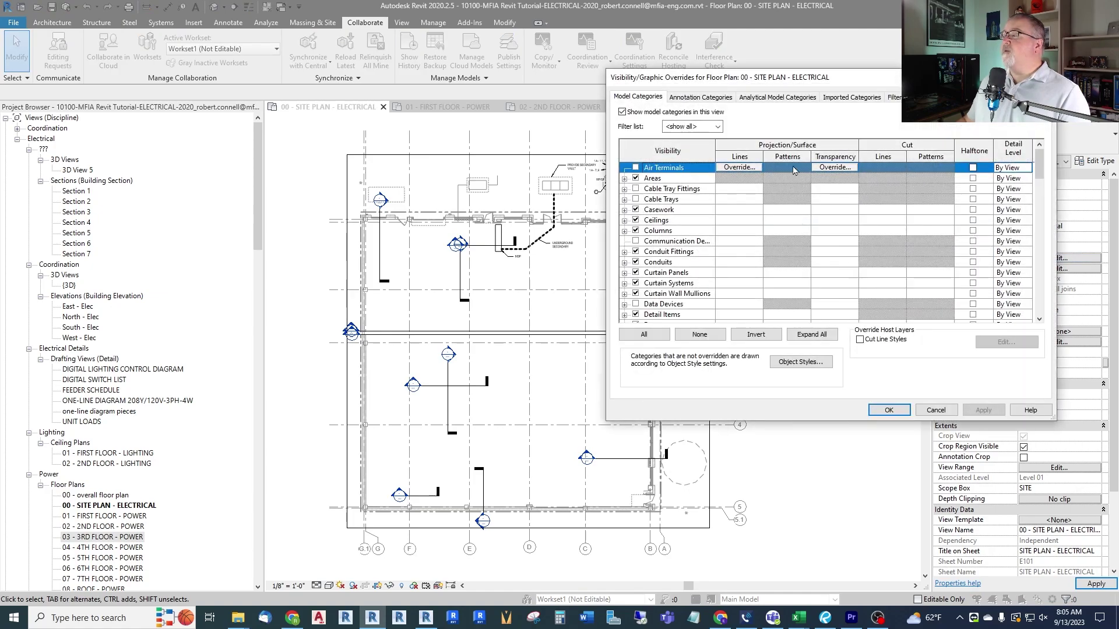
click(933, 98)
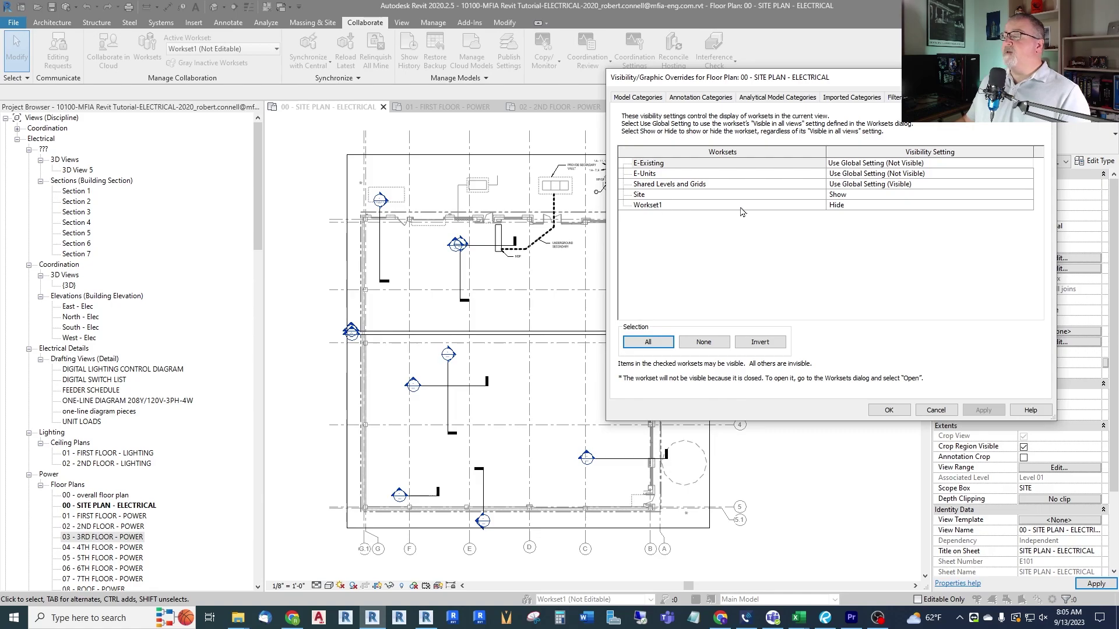
click(1030, 206)
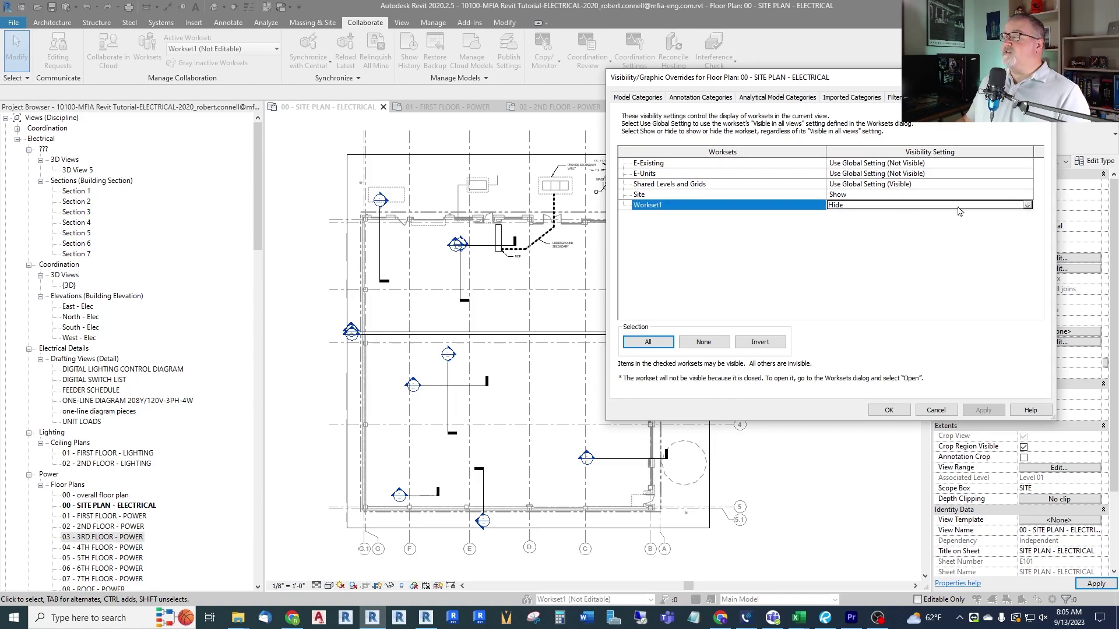
click(1028, 205)
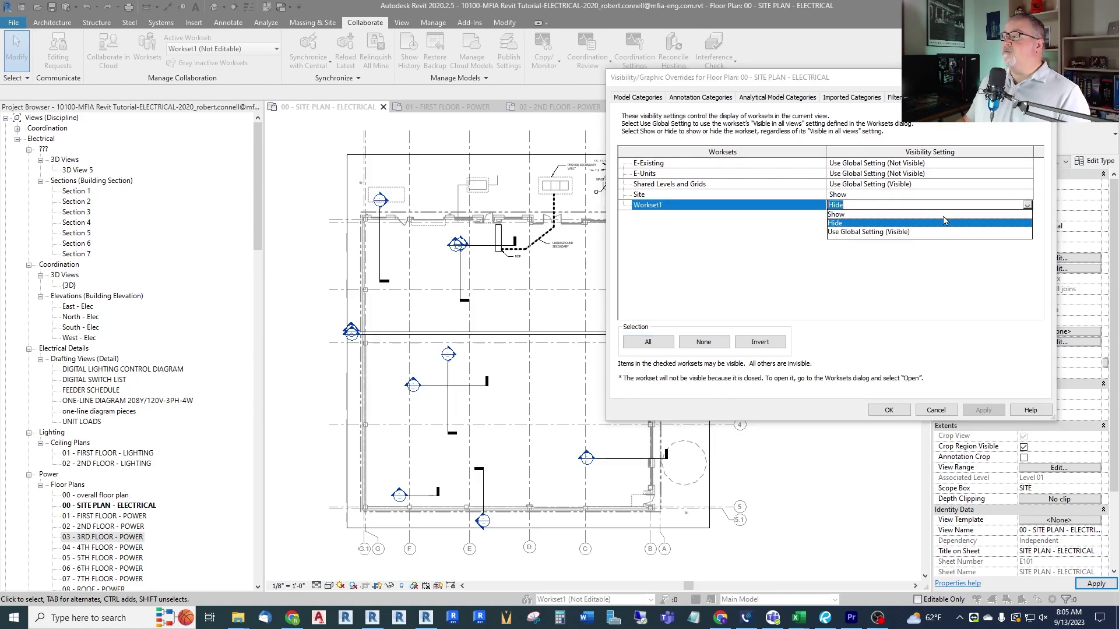
click(869, 233)
click(887, 411)
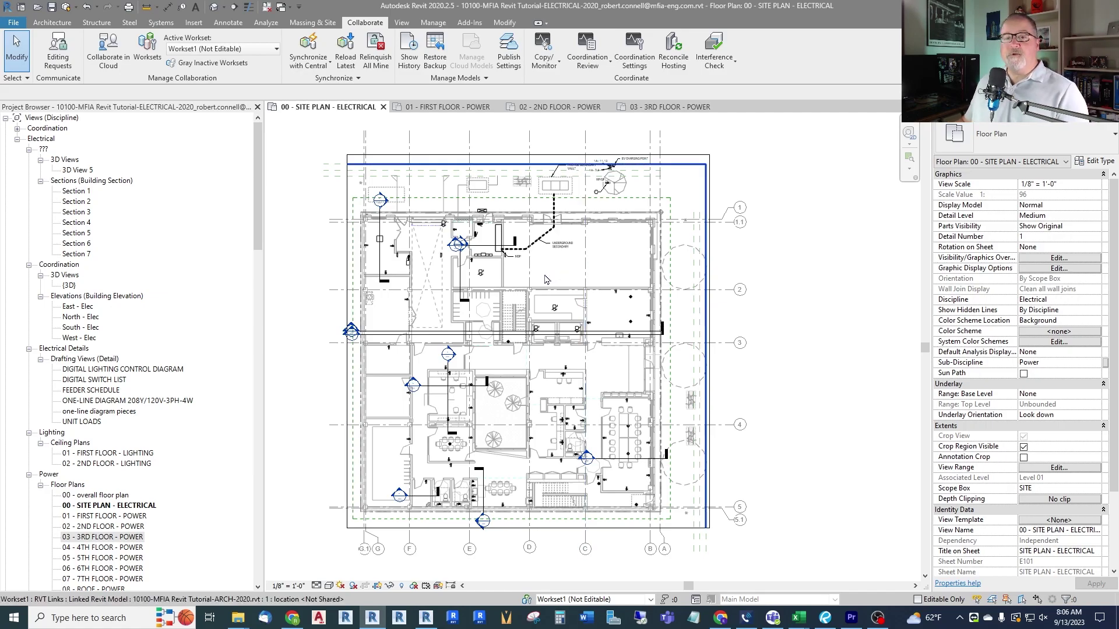
Create a workset named E-Links-Arch, visible in all views, without making it the active workset
click(148, 56)
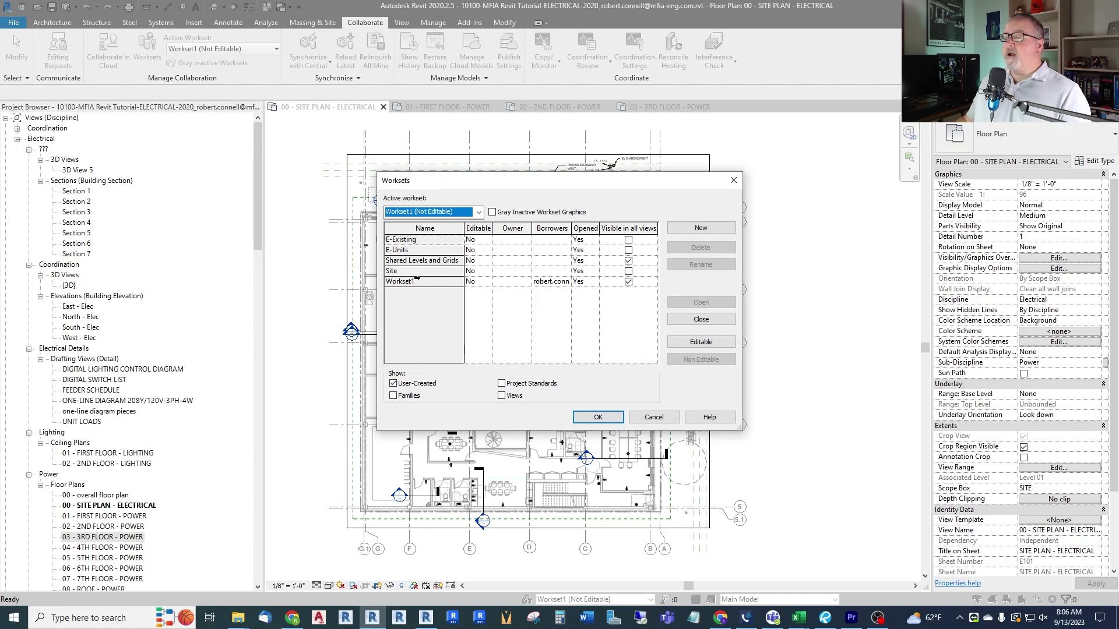
click(685, 229)
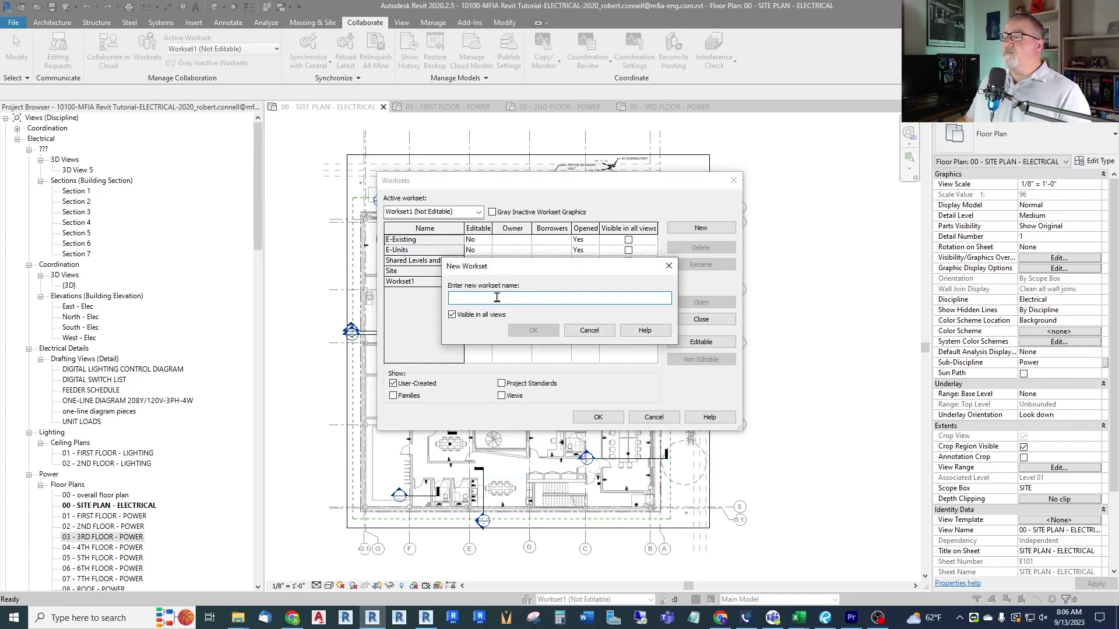
text(E)
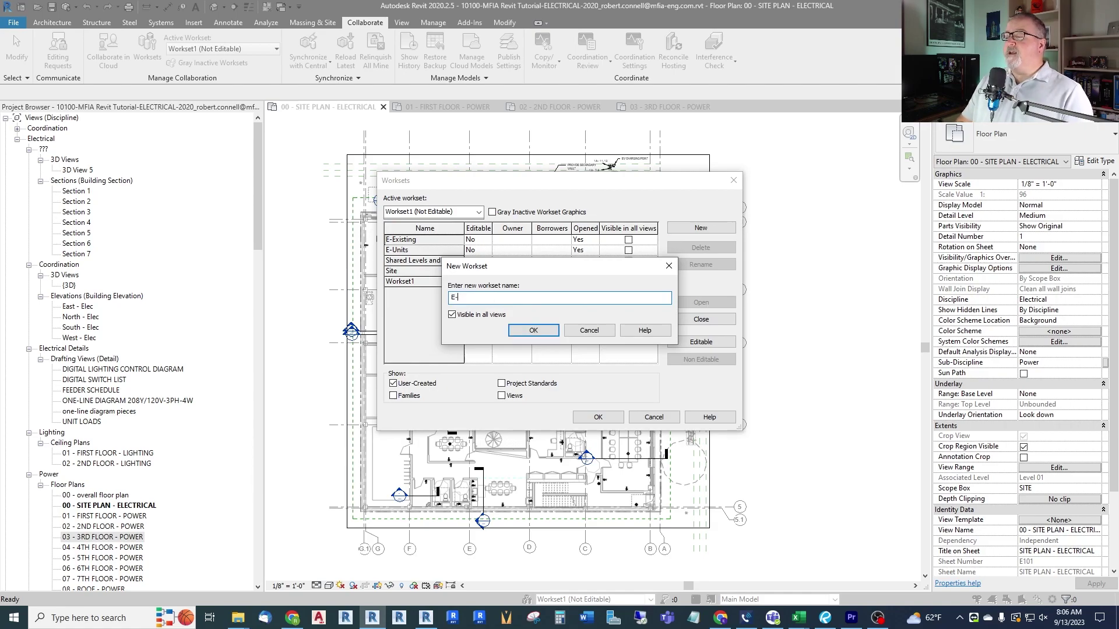
text(-Links-Arch)
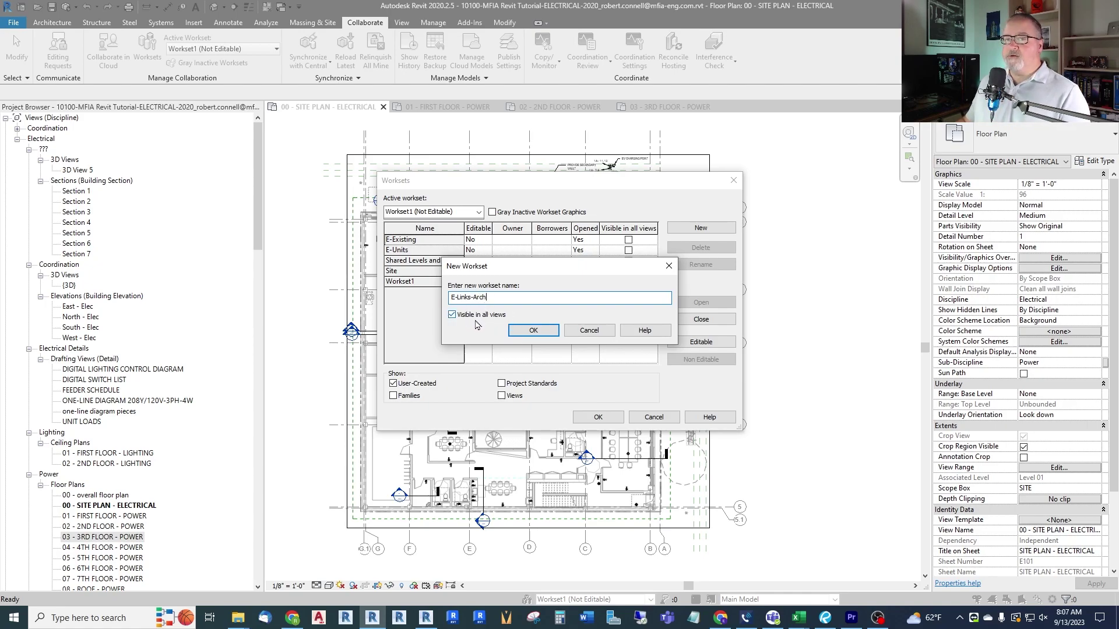
click(532, 331)
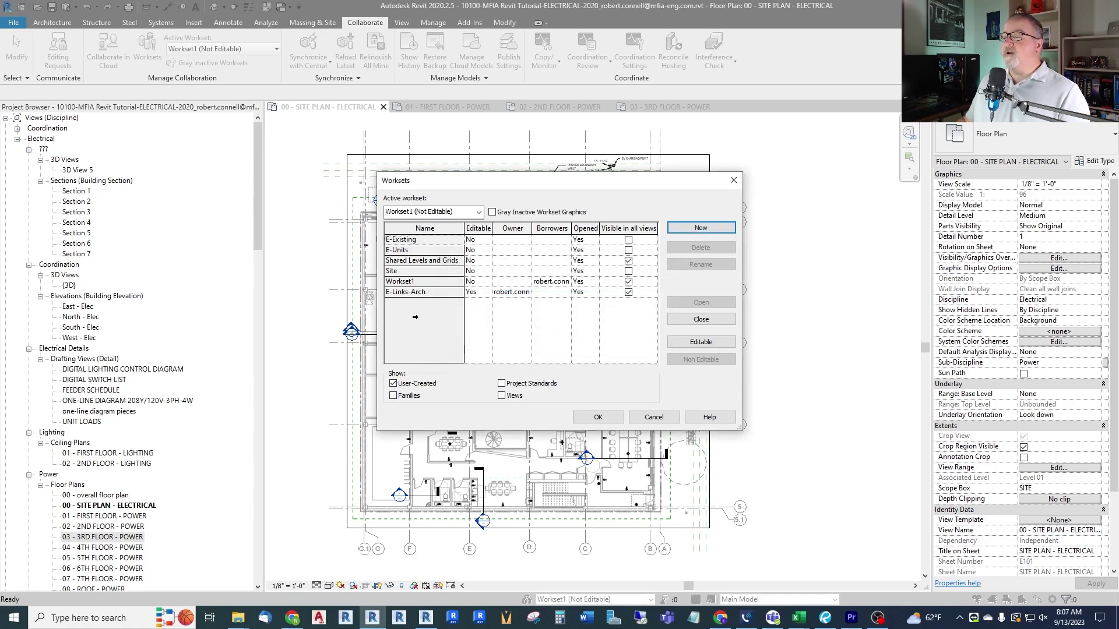
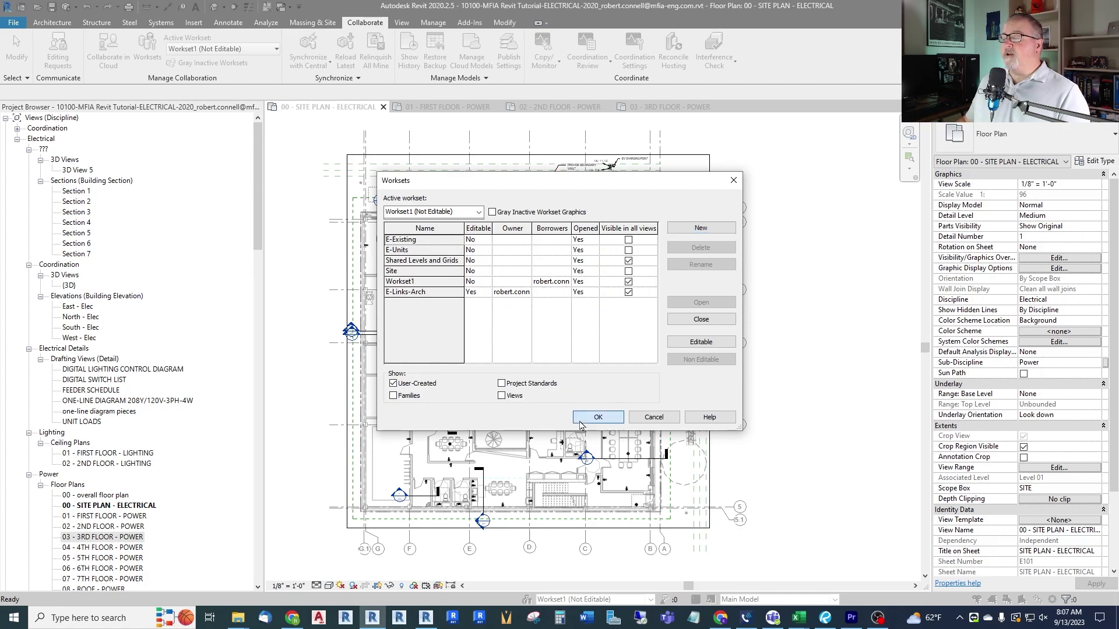
click(598, 417)
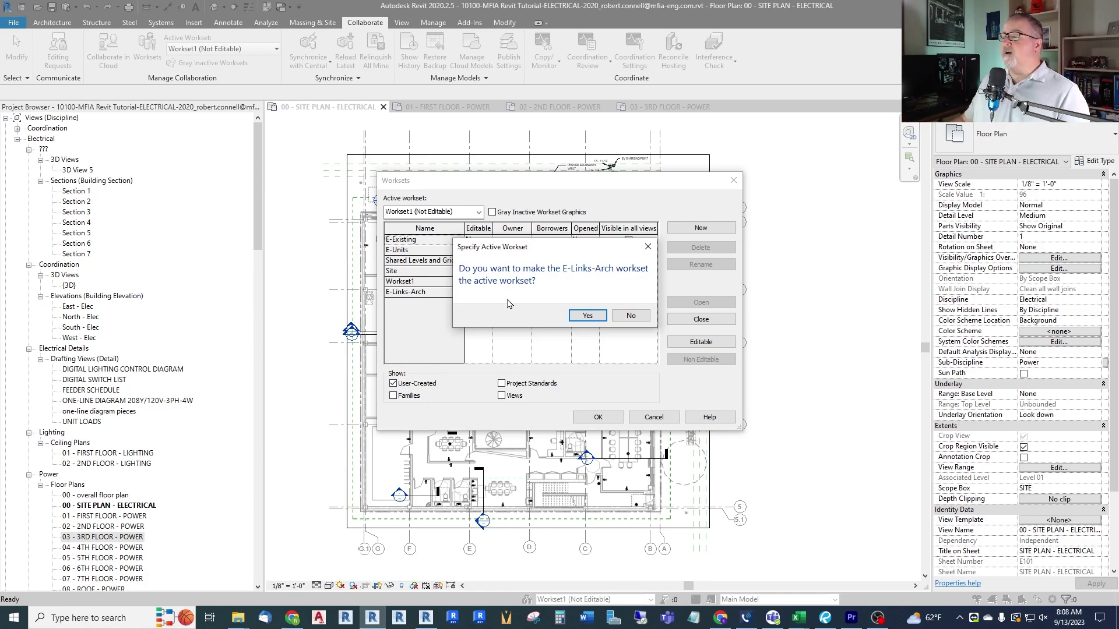
click(630, 316)
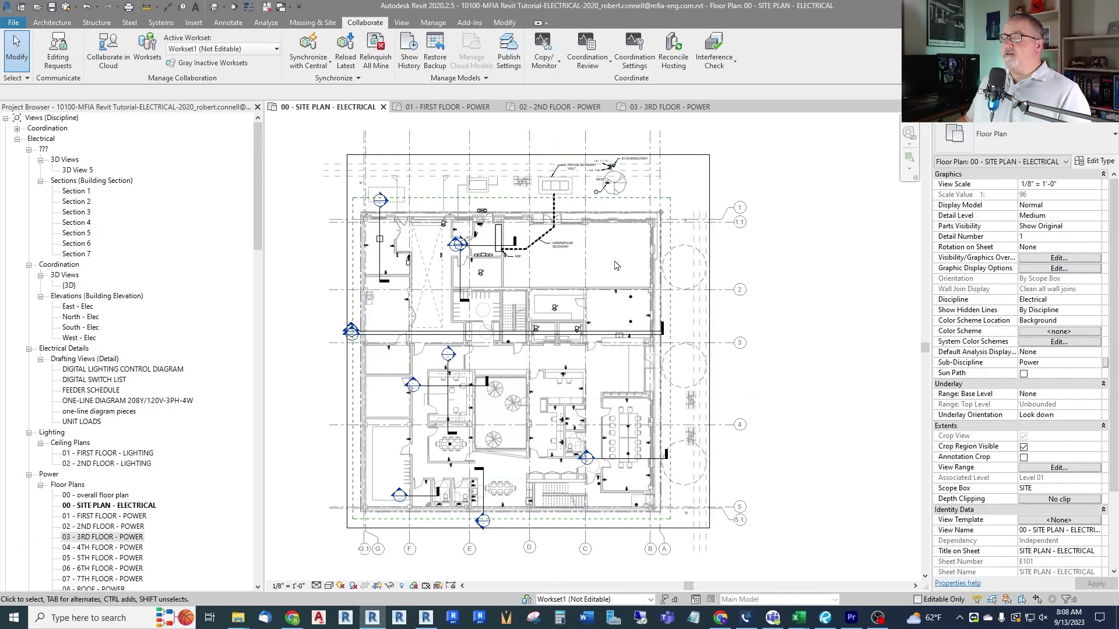
Assign the linked architectural model 10100-MFIA Revit Tutorial-ARCH-2020.rvt to the E-Links-Arch workset
click(15, 77)
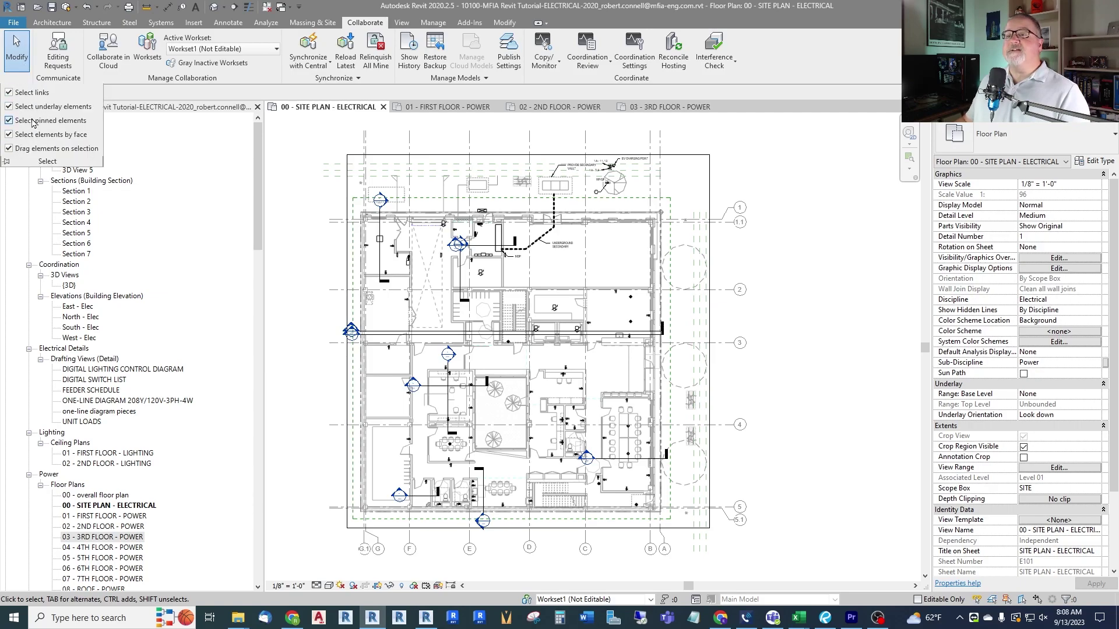
click(466, 283)
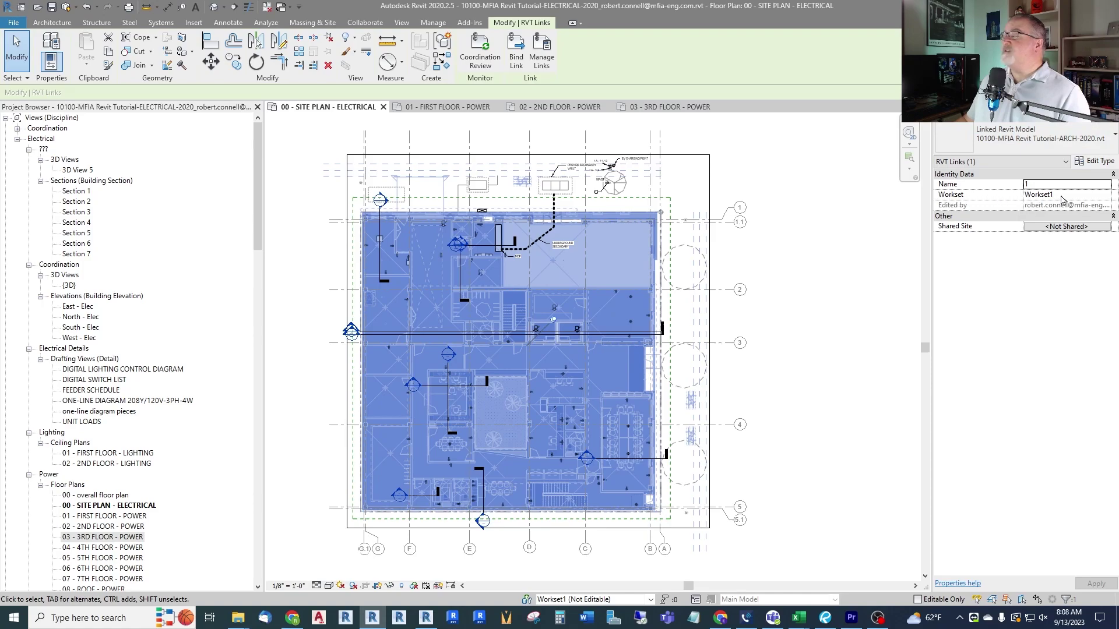
click(1108, 198)
click(1041, 214)
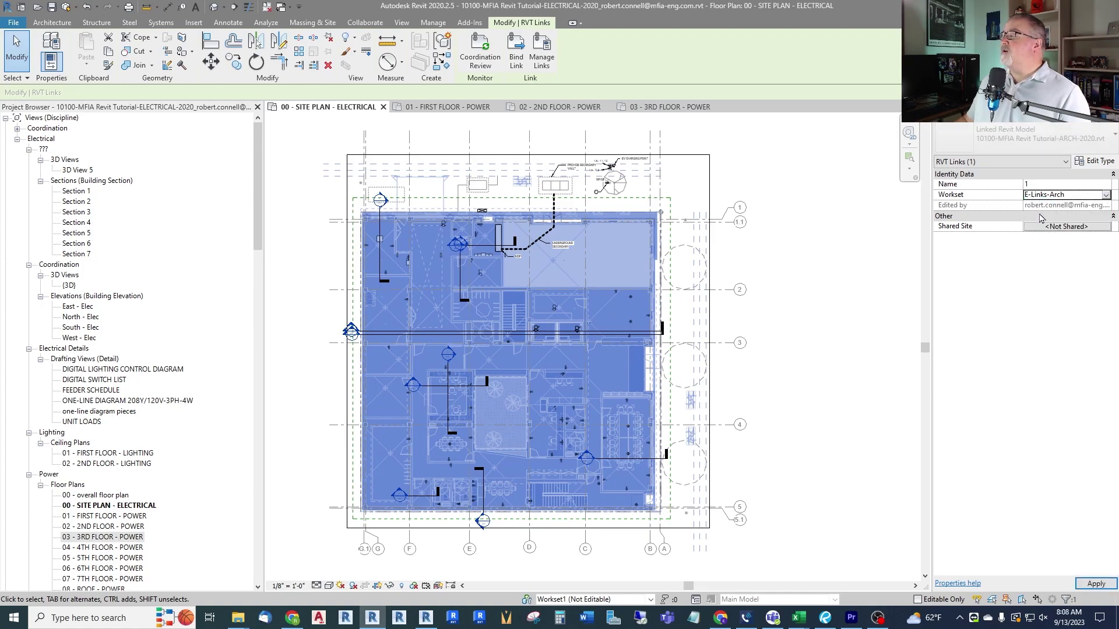
click(1084, 586)
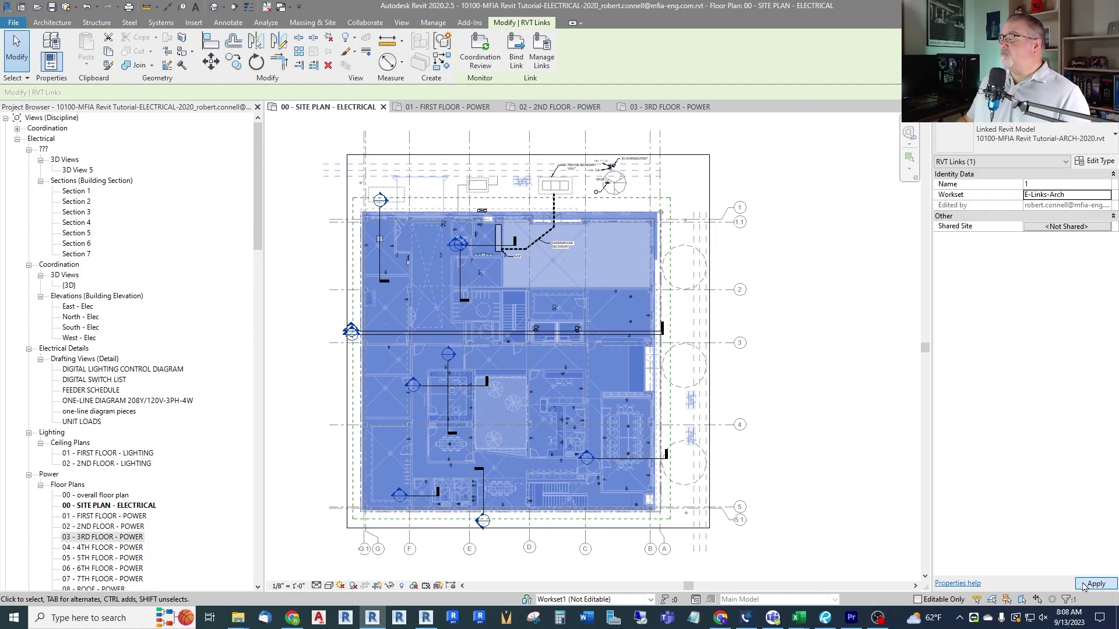
click(819, 191)
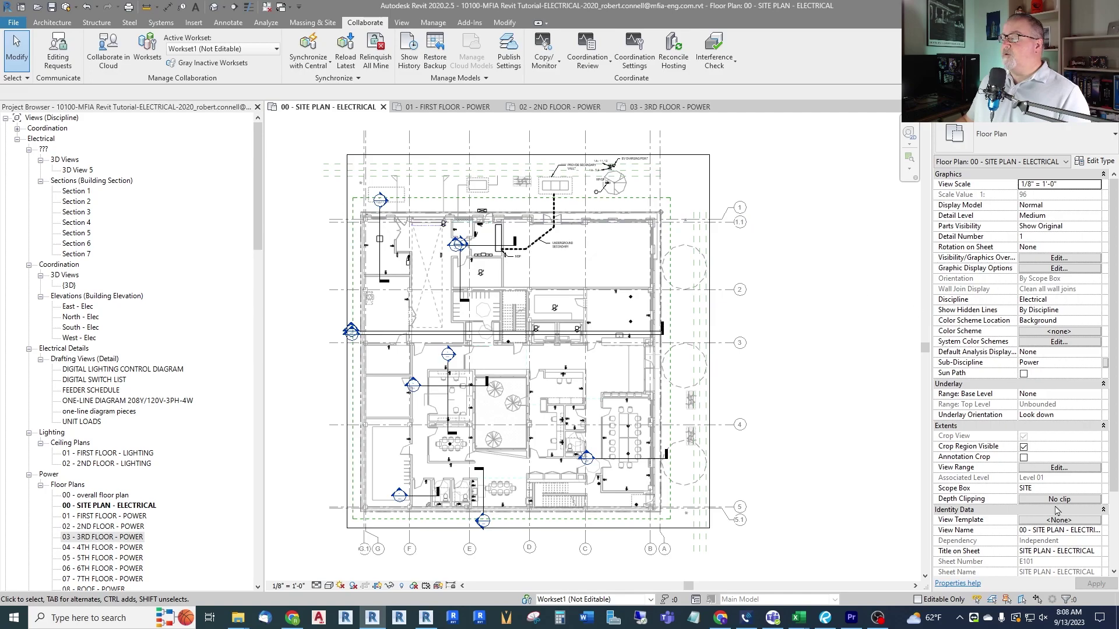
In the electrical site plan's visibility overrides, set the E-Links-Arch workset to Hide
click(1045, 258)
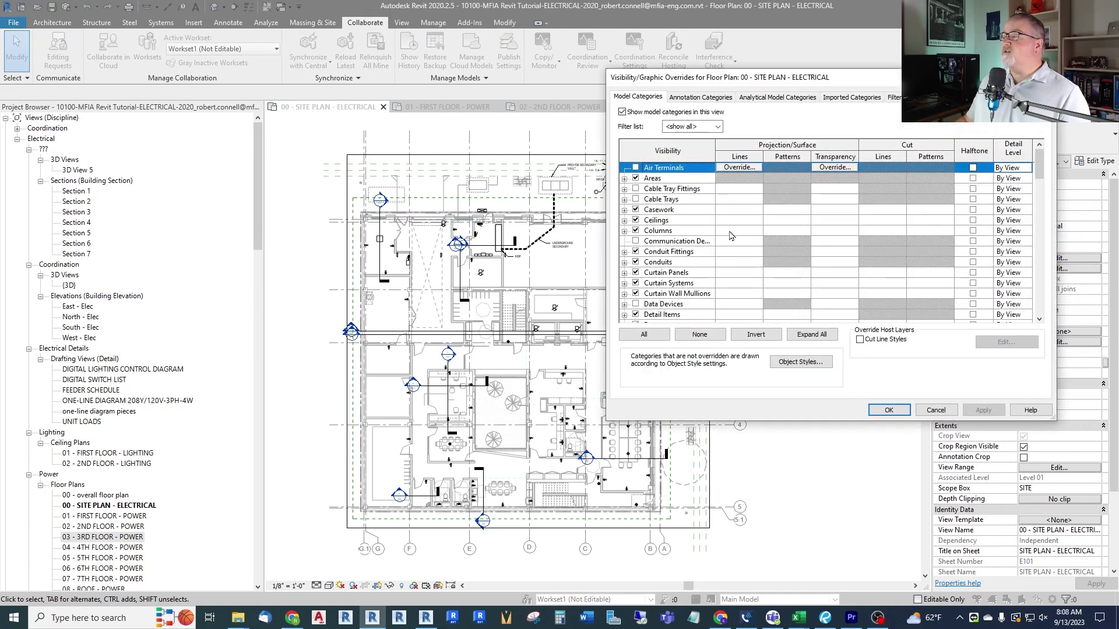
click(959, 97)
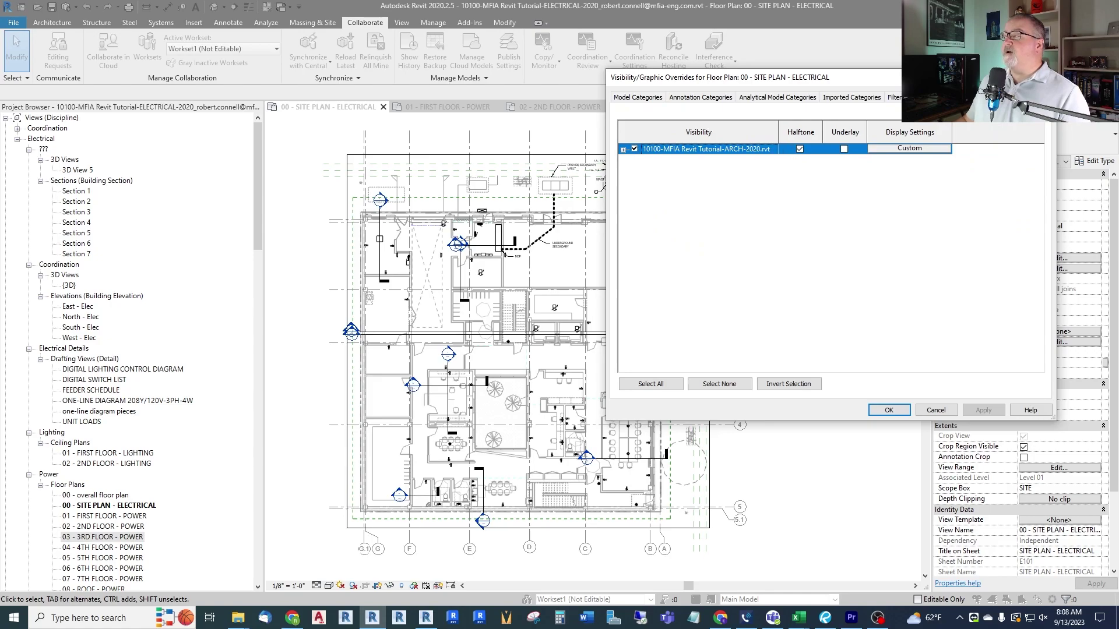
click(994, 96)
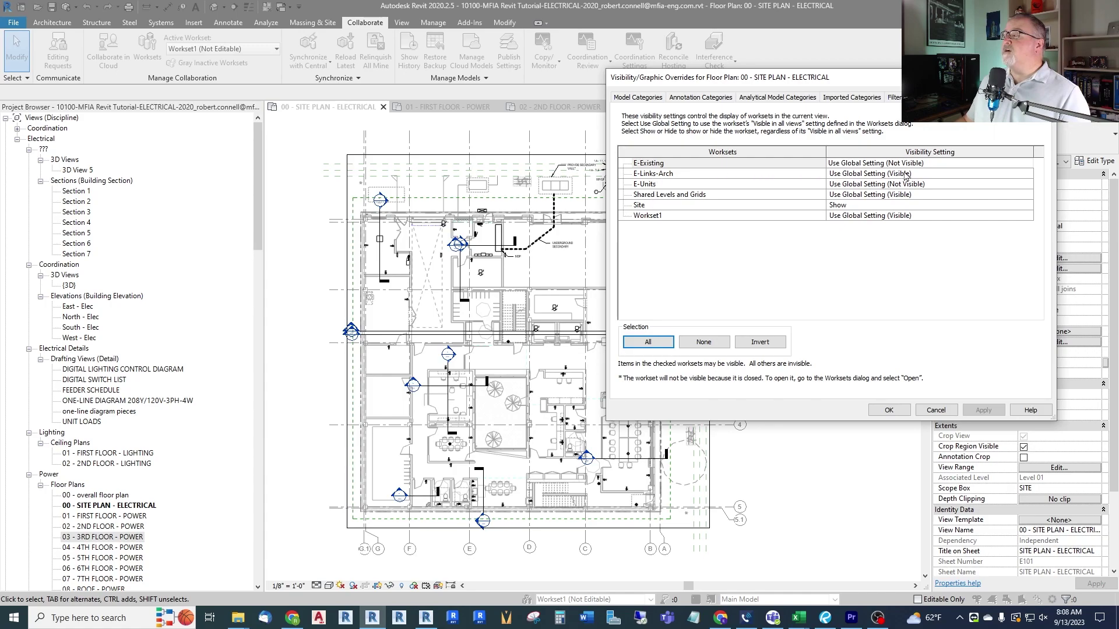
click(922, 175)
click(1028, 174)
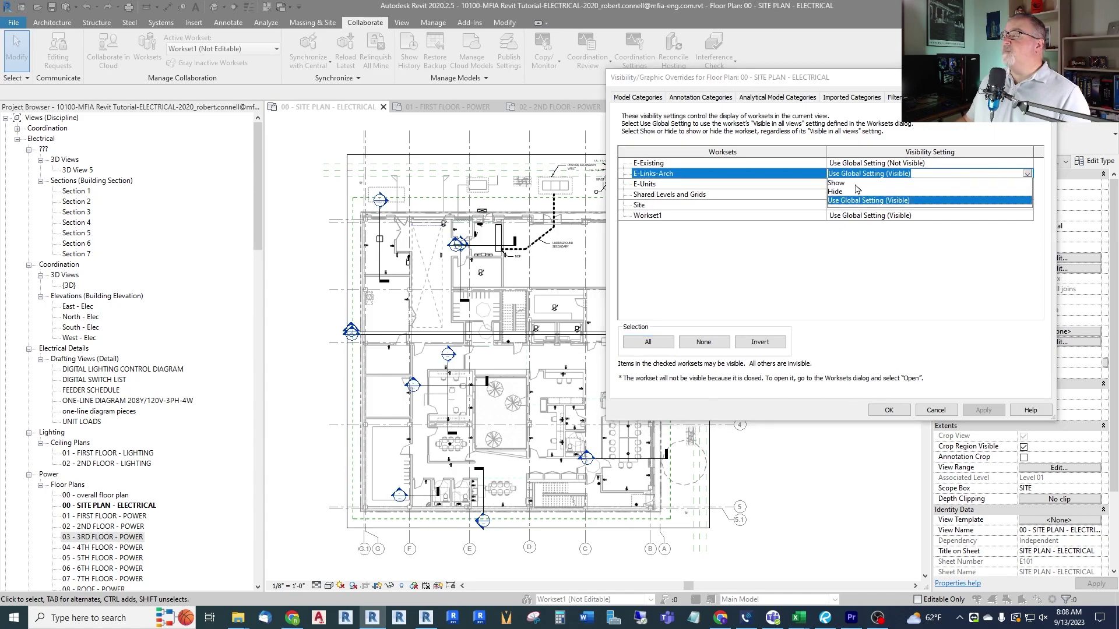
click(842, 197)
click(890, 412)
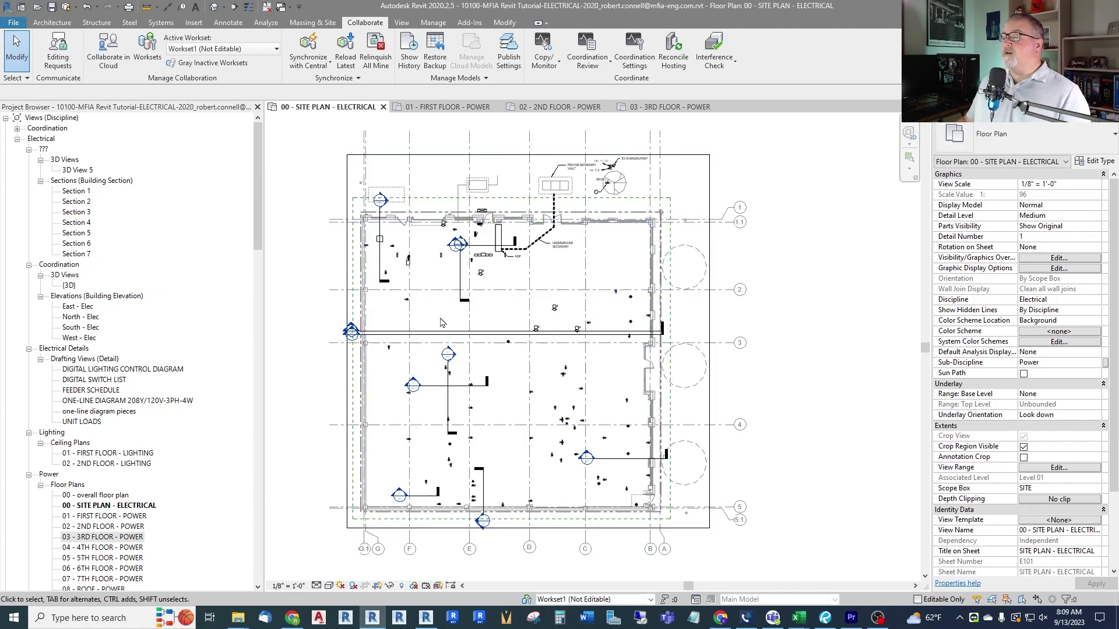
Examine the electrical devices, MDP and underground secondary in the site plan with the architectural link hidden
scroll(434, 271, up, 2)
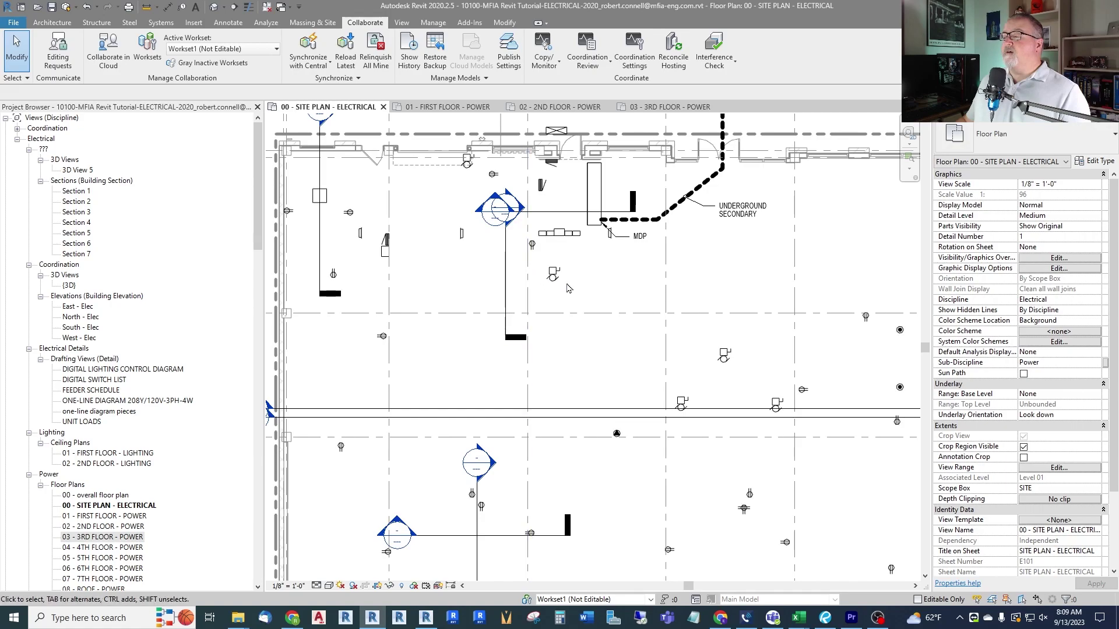
scroll(568, 288, down, 4)
scroll(484, 285, up, 2)
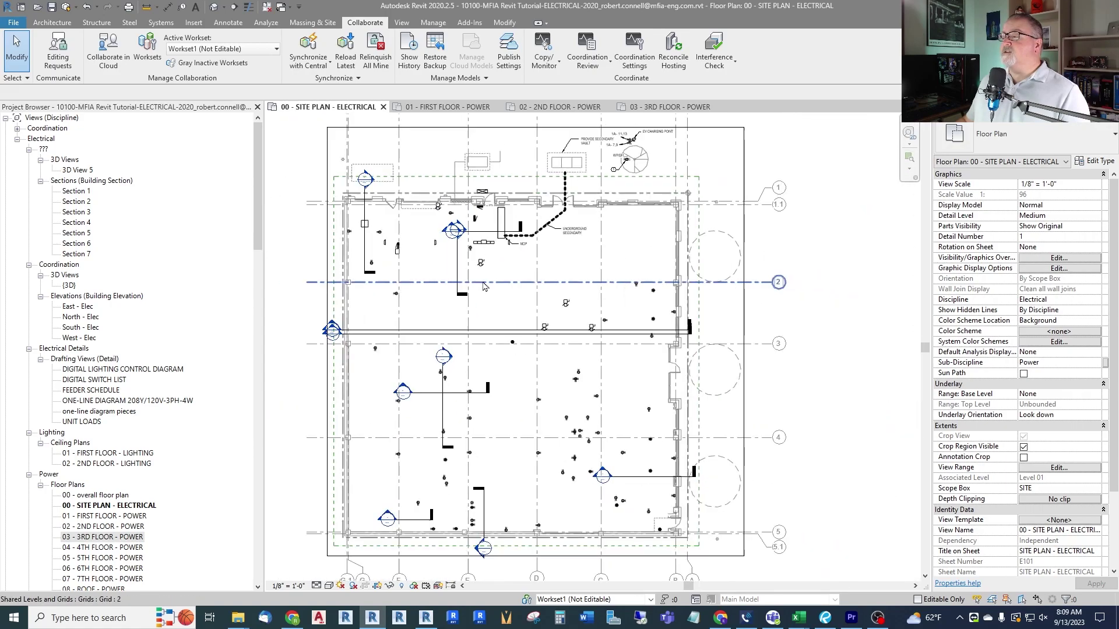
scroll(484, 286, down, 1)
scroll(513, 227, up, 1)
scroll(513, 226, down, 1)
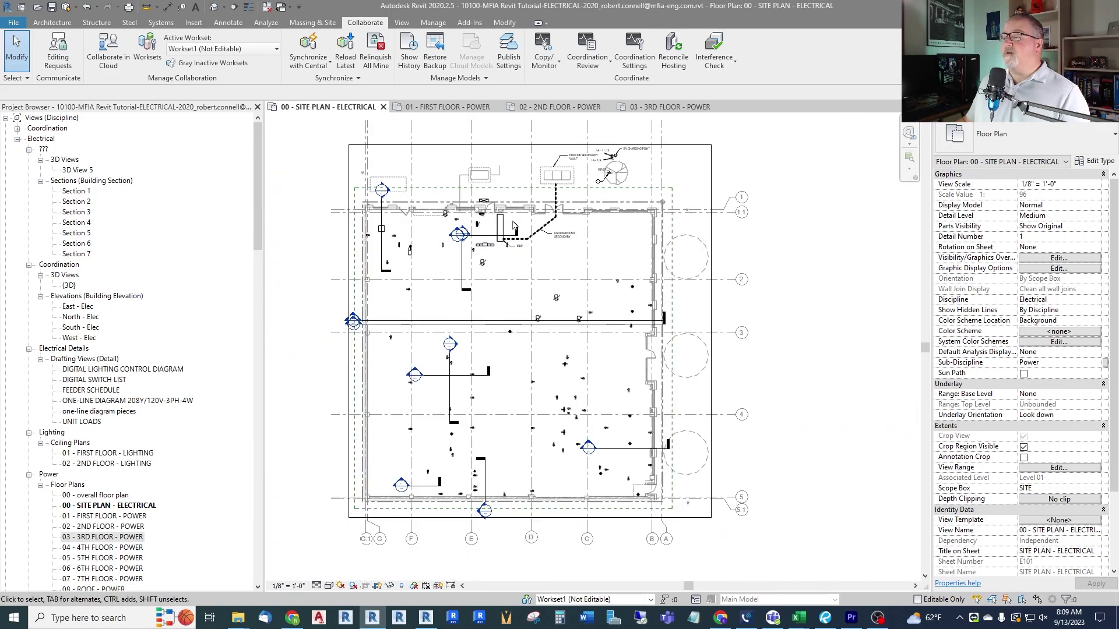
scroll(521, 250, up, 2)
scroll(534, 274, down, 1)
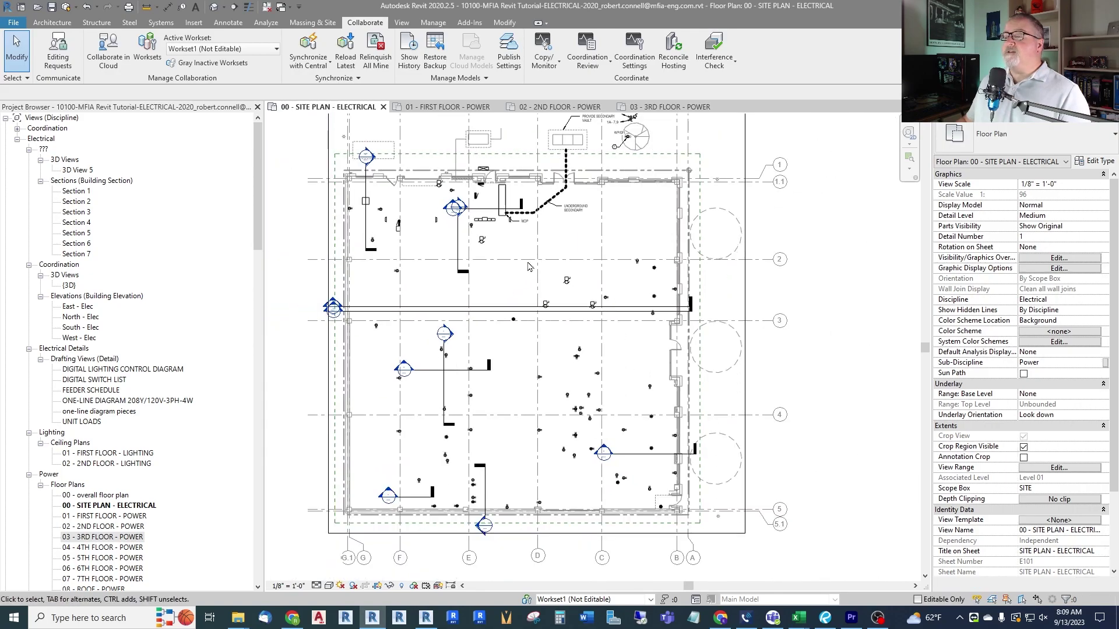
Make Workset1 editable in the project's worksets
click(147, 46)
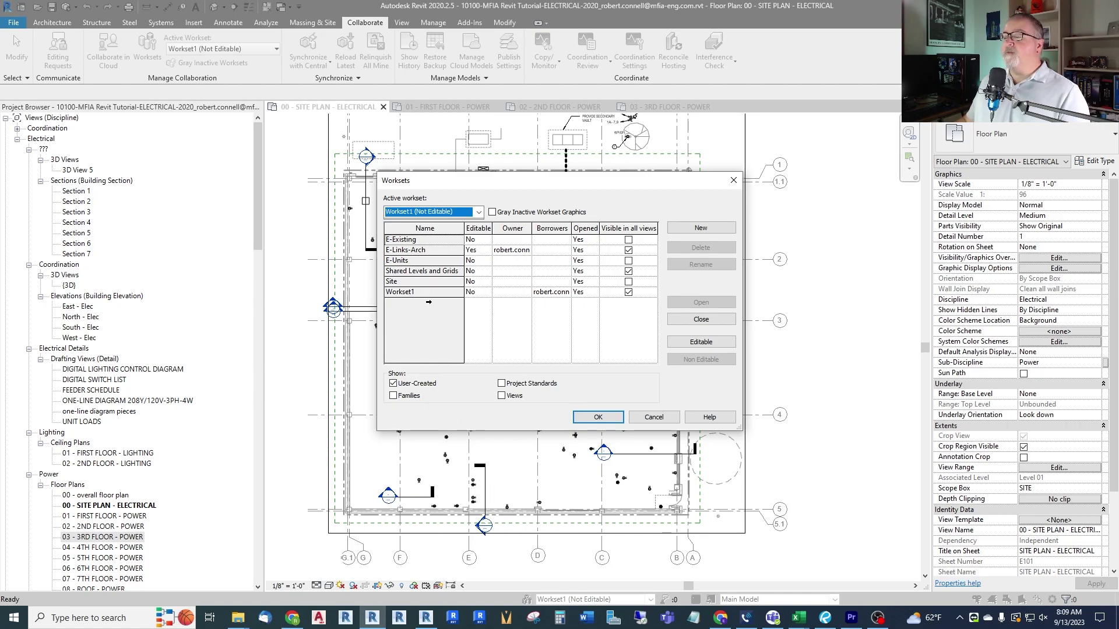
click(428, 293)
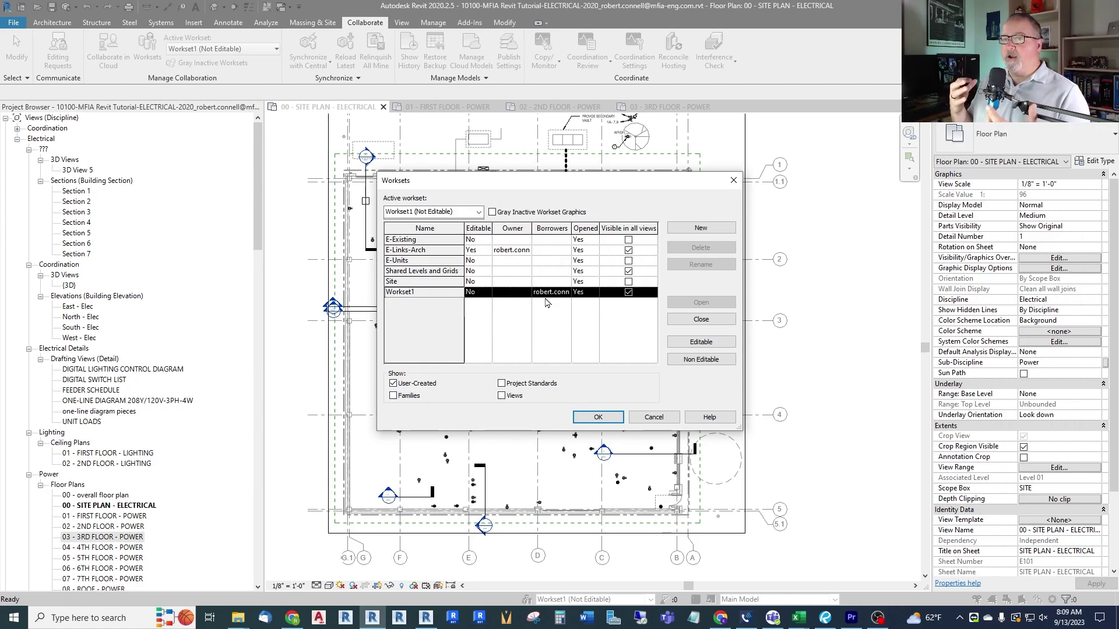
click(702, 342)
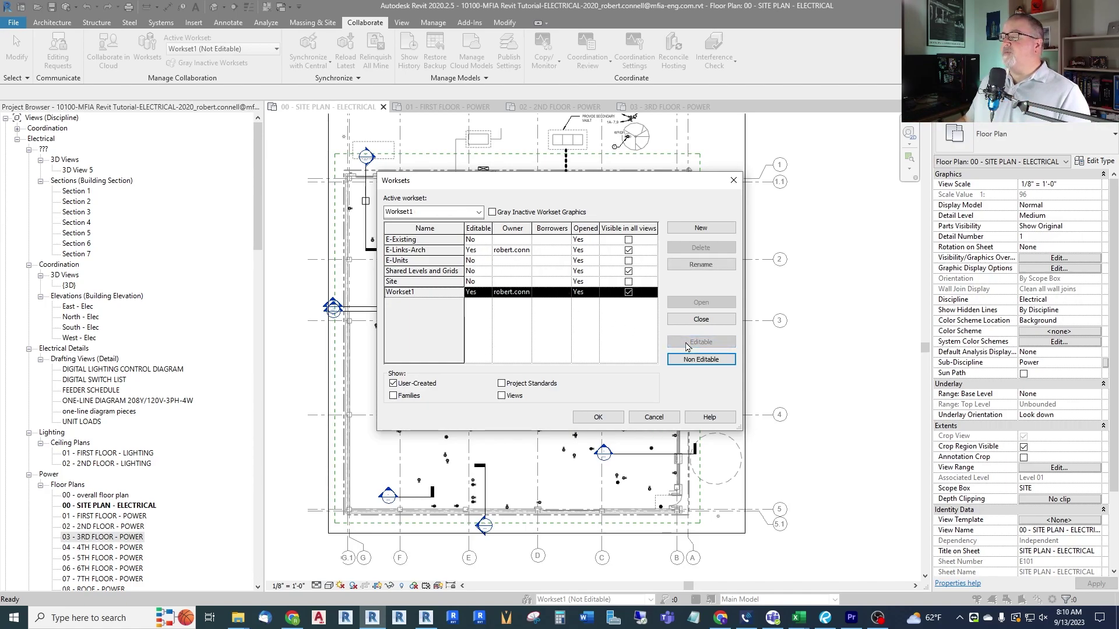
click(598, 418)
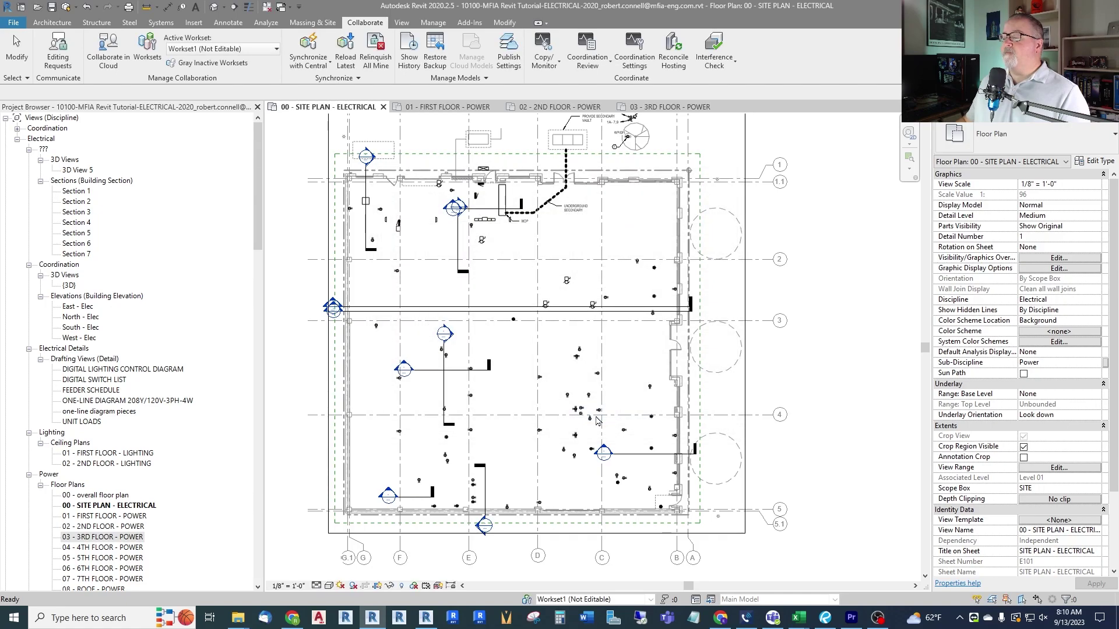
Rename Workset1 as E-Building
click(147, 50)
click(424, 293)
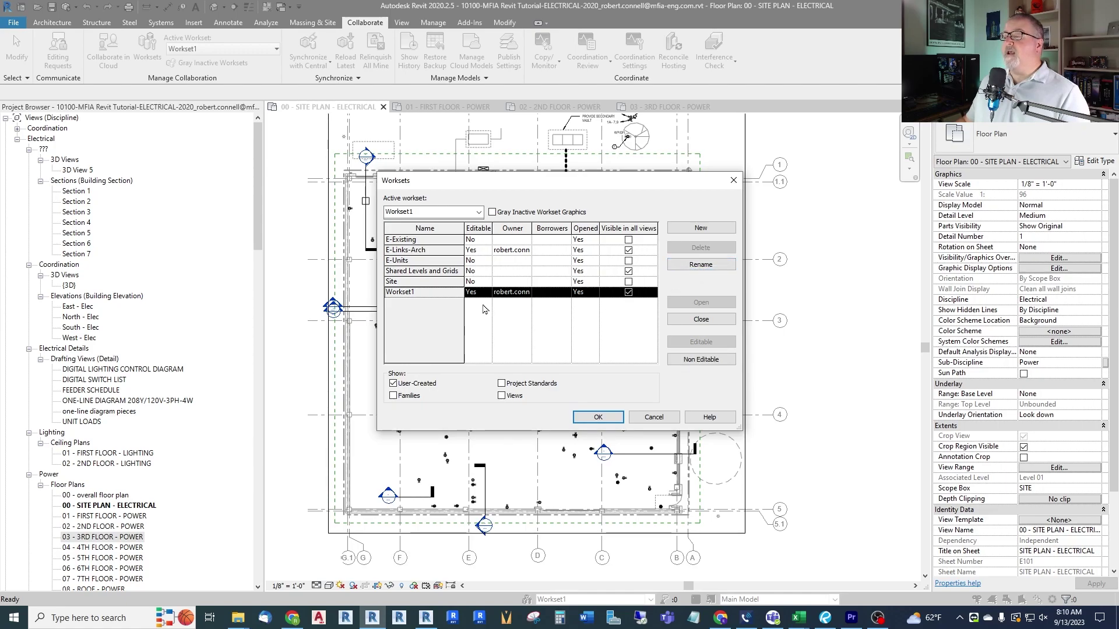
click(701, 265)
text(E)
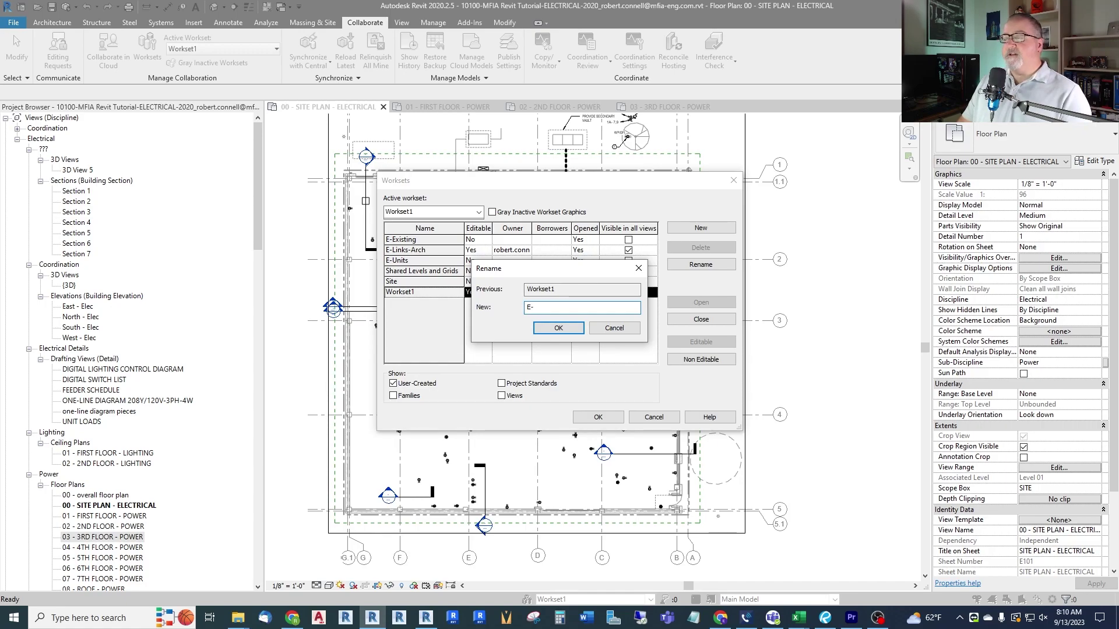
text(-B)
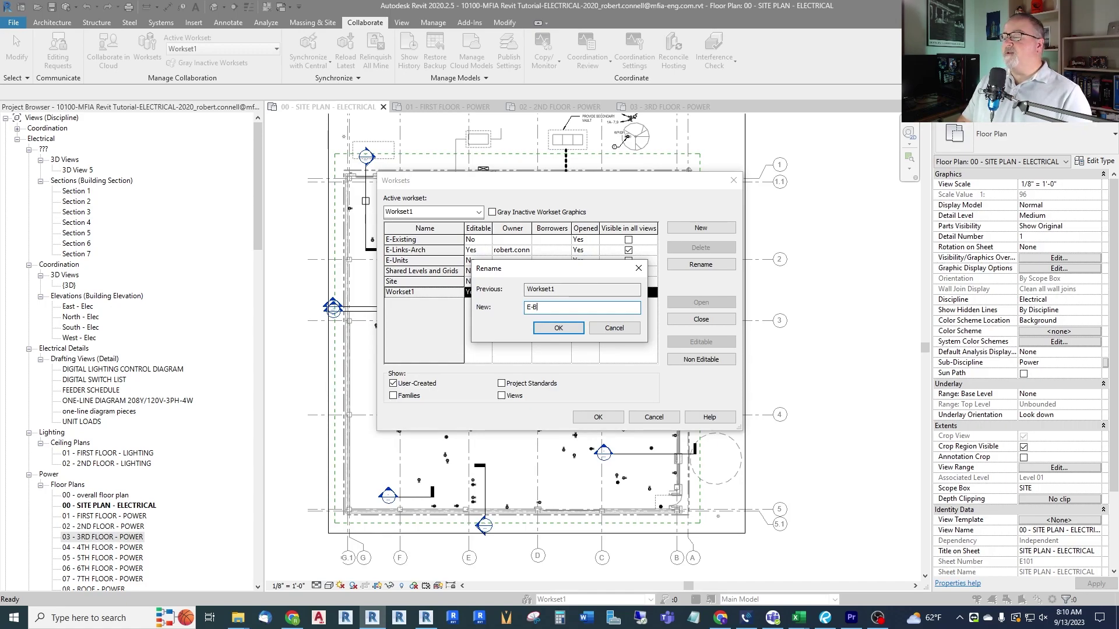
text(uilding)
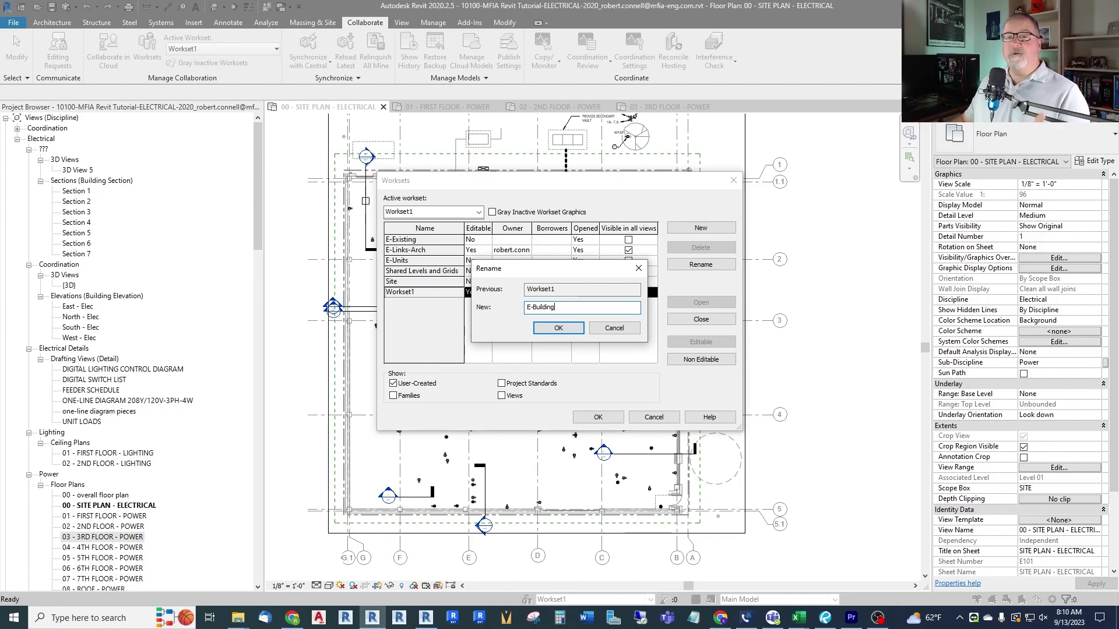
click(558, 329)
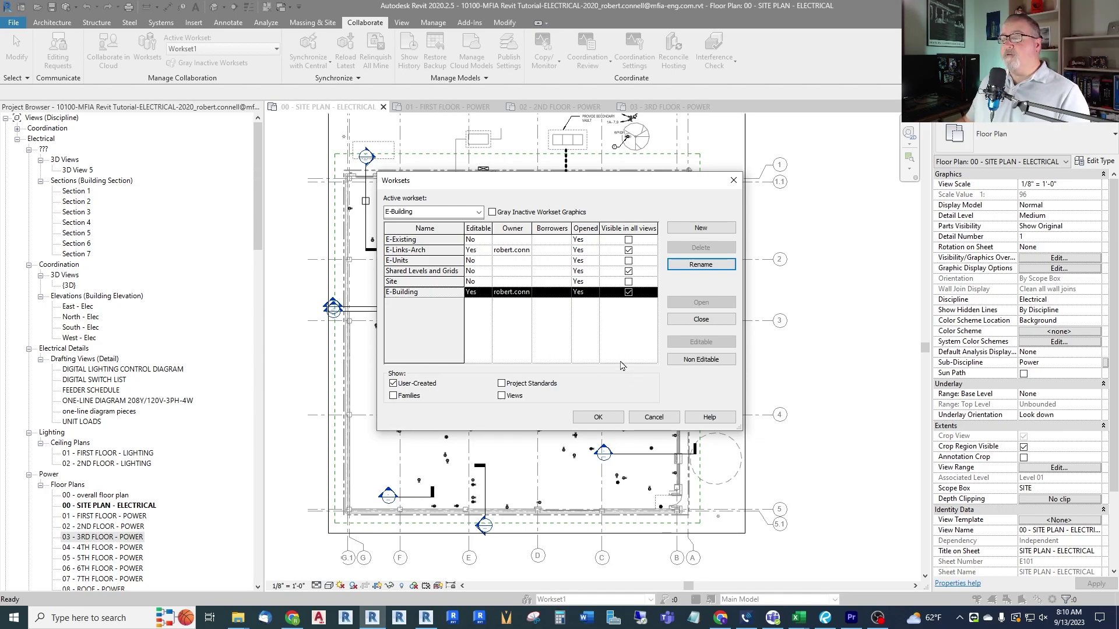
Make the E-Building workset non-editable and accept the workset changes
click(678, 361)
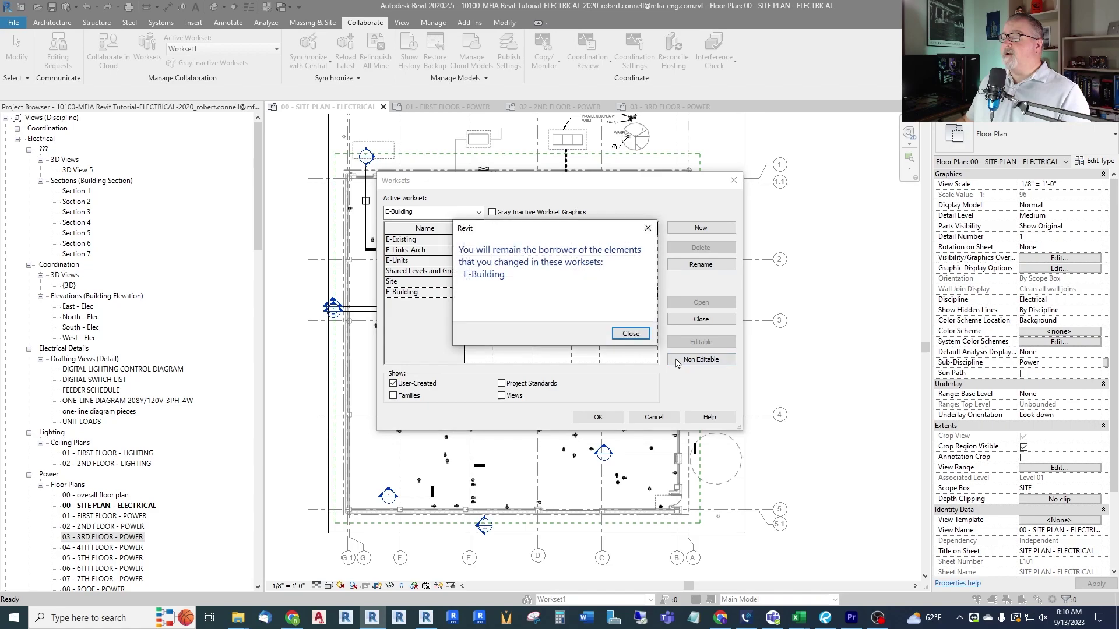
click(623, 340)
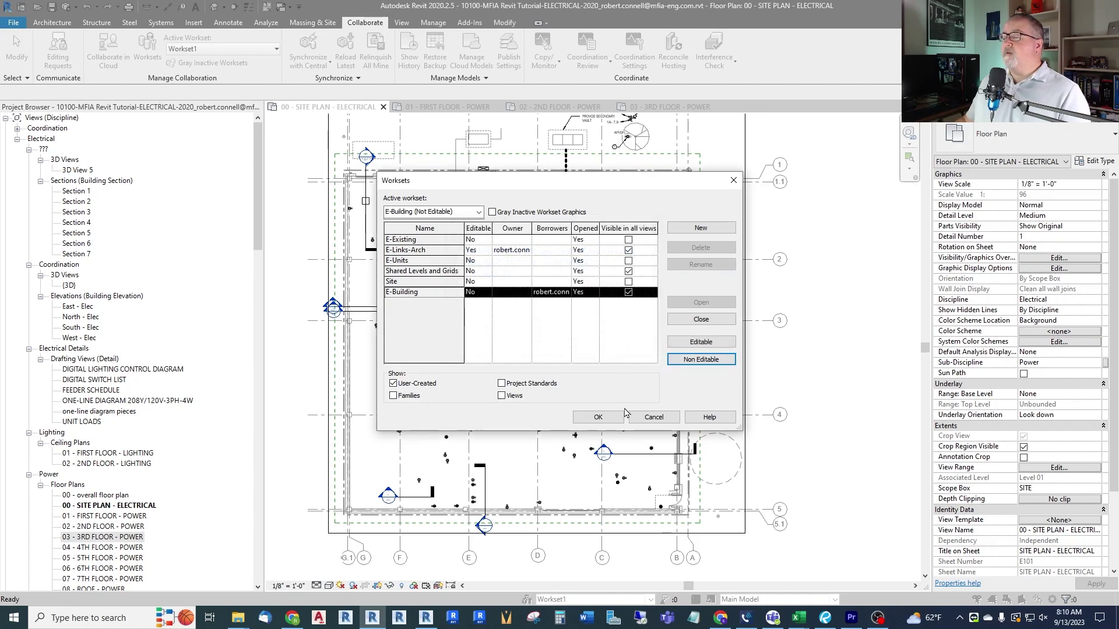
click(598, 417)
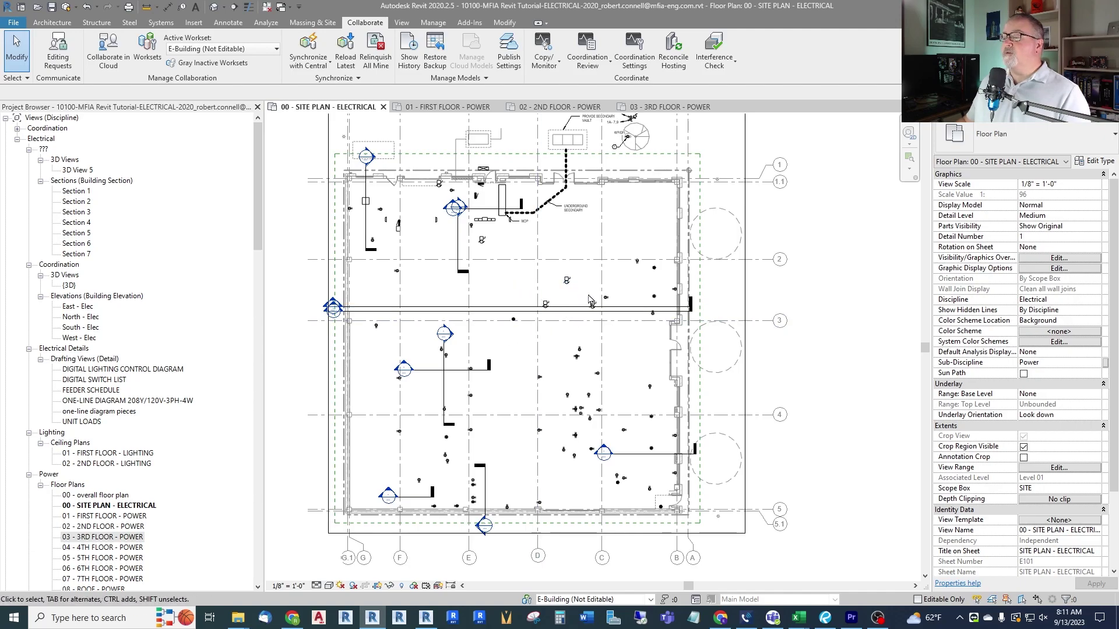
Check which workset the DOM PUMP motor connection belongs to, and set E-Building to Hide in the site plan's visibility overrides
click(567, 281)
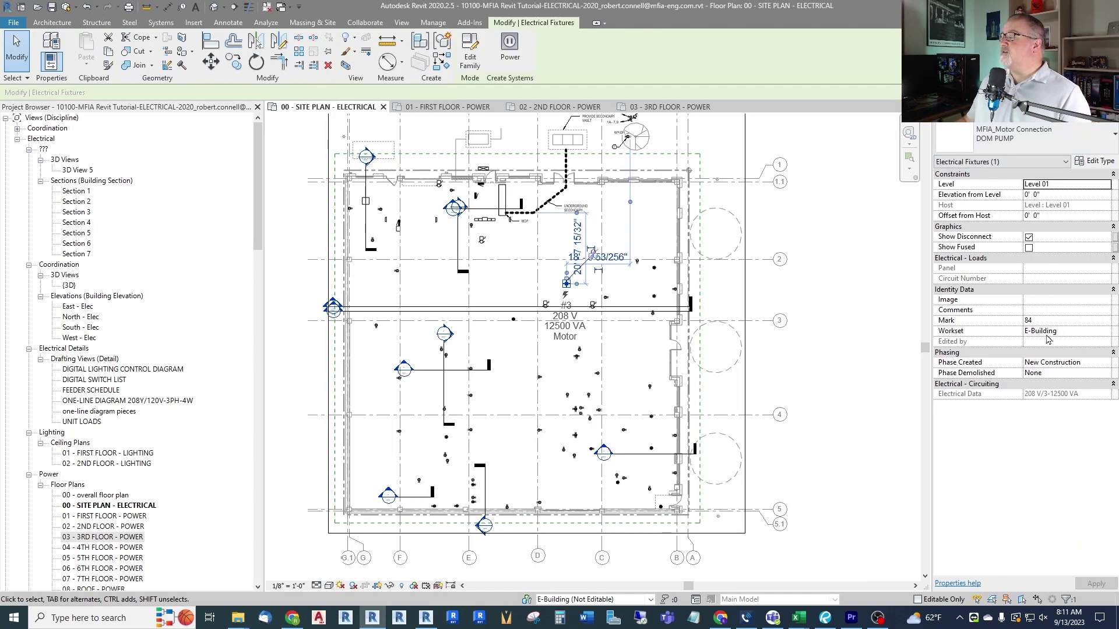
key(Escape)
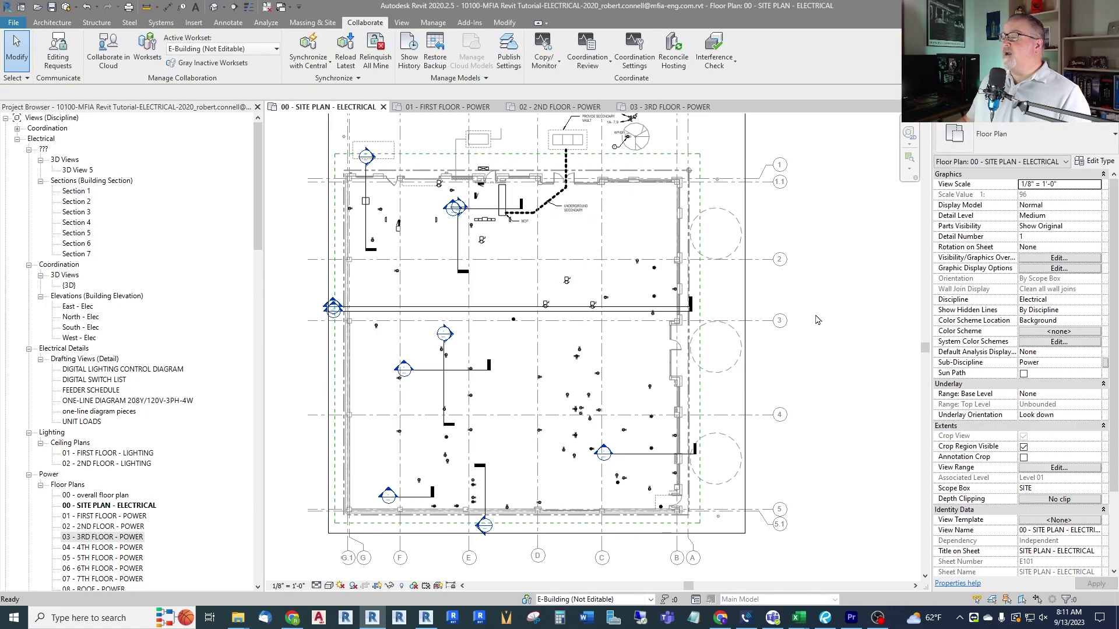
click(1052, 260)
click(931, 97)
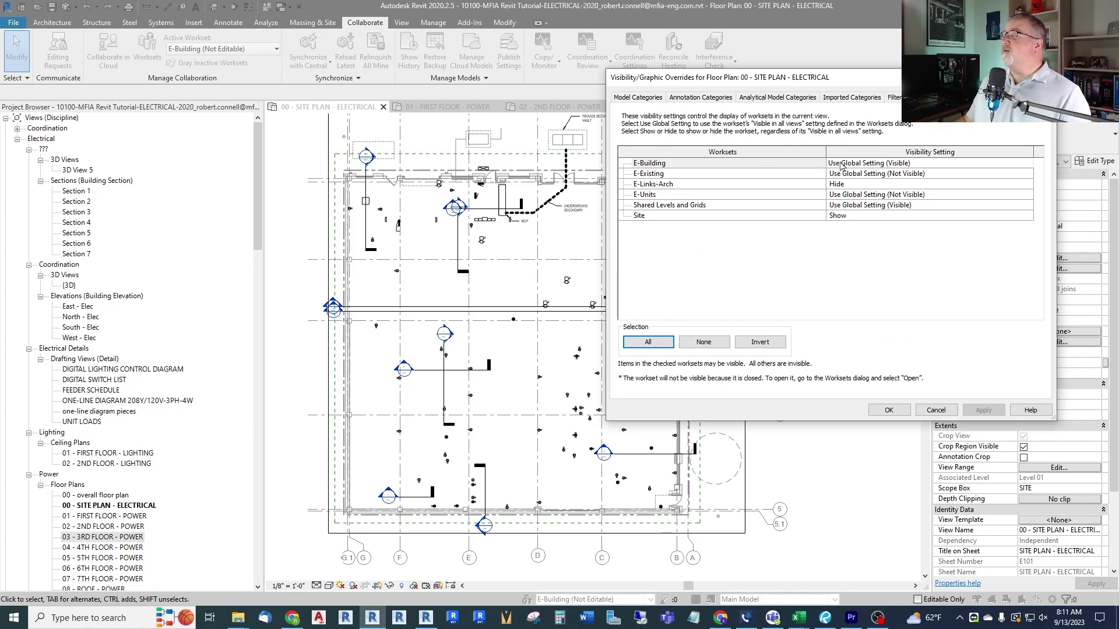
click(1027, 165)
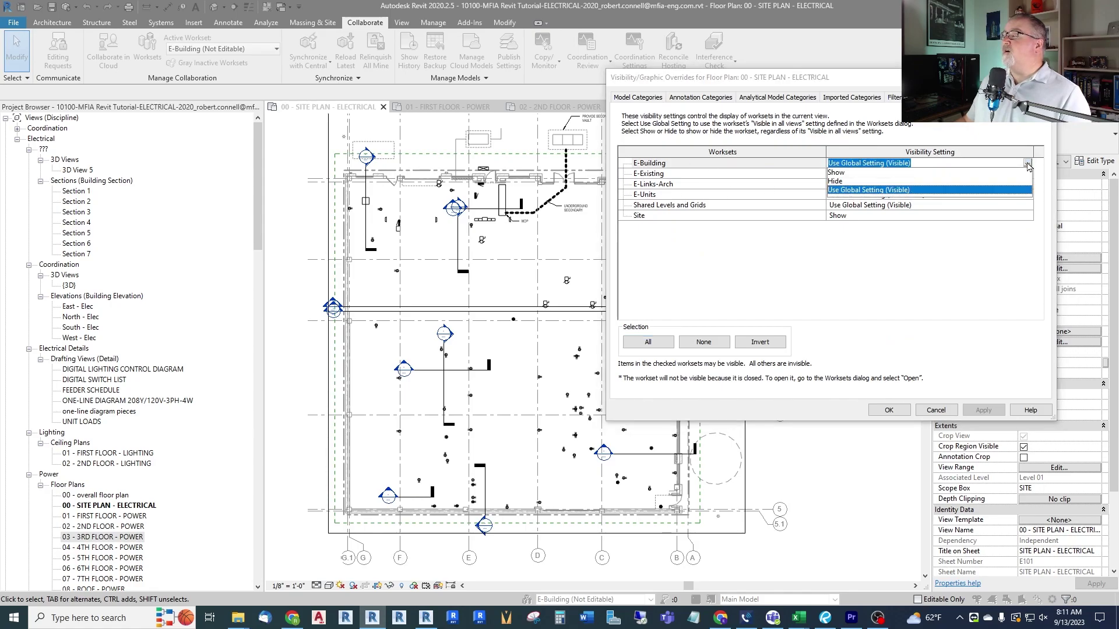
click(889, 410)
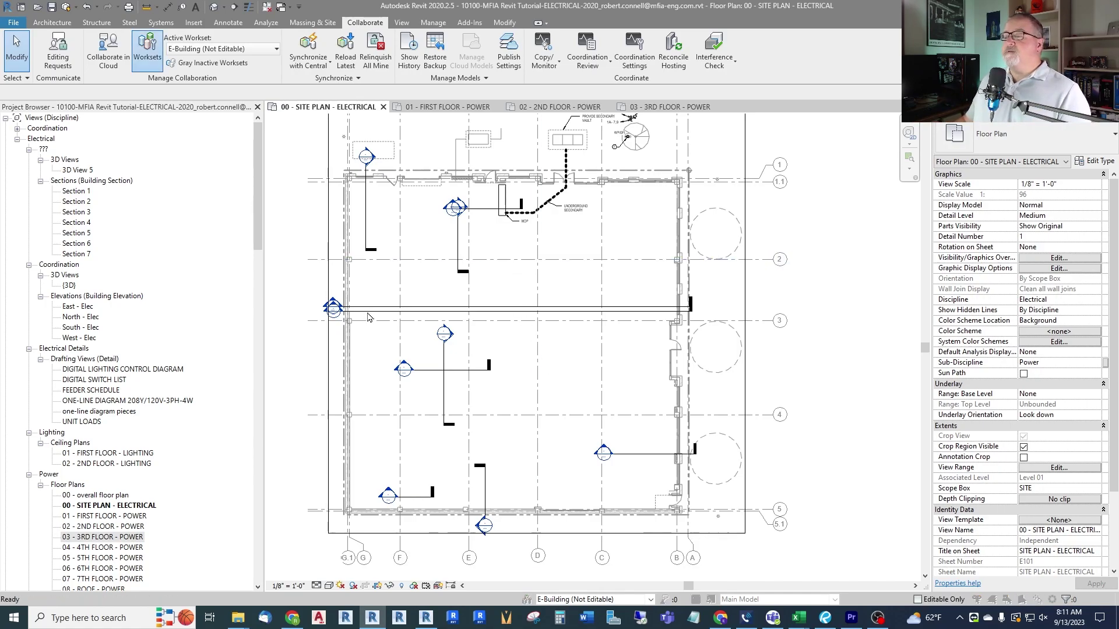
Make the Site workset editable without making it the active workset
click(147, 51)
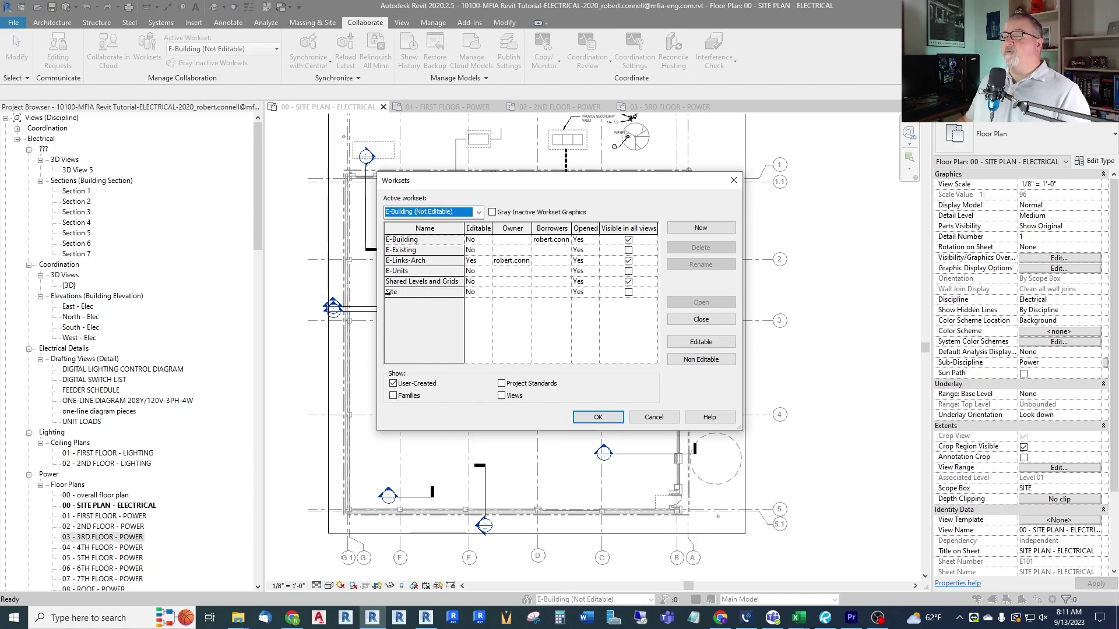
click(409, 292)
click(701, 342)
click(597, 417)
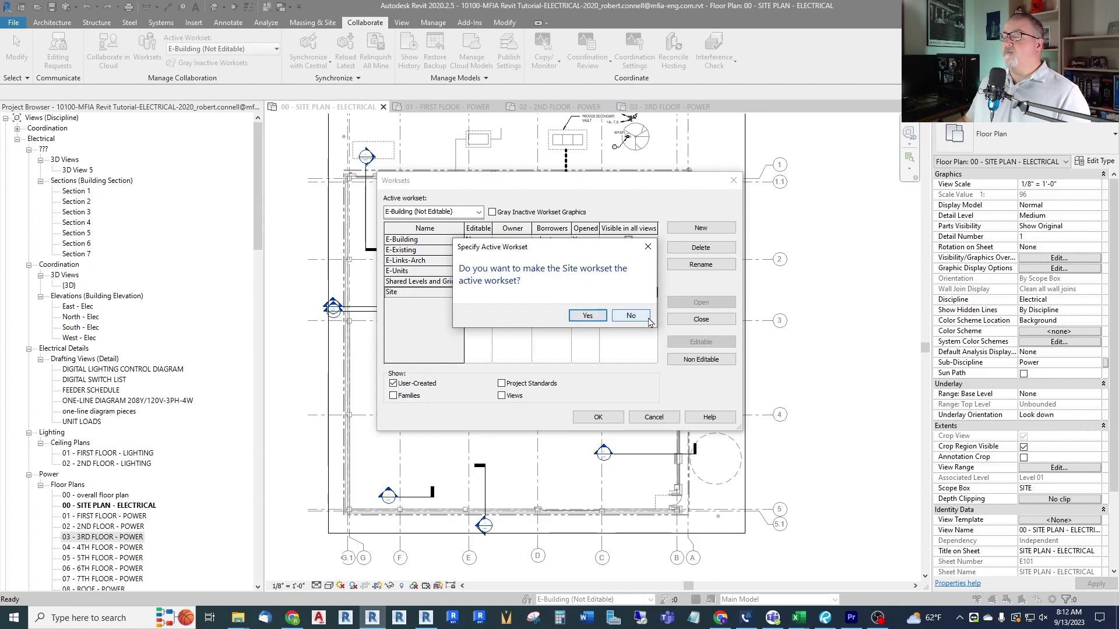
click(588, 316)
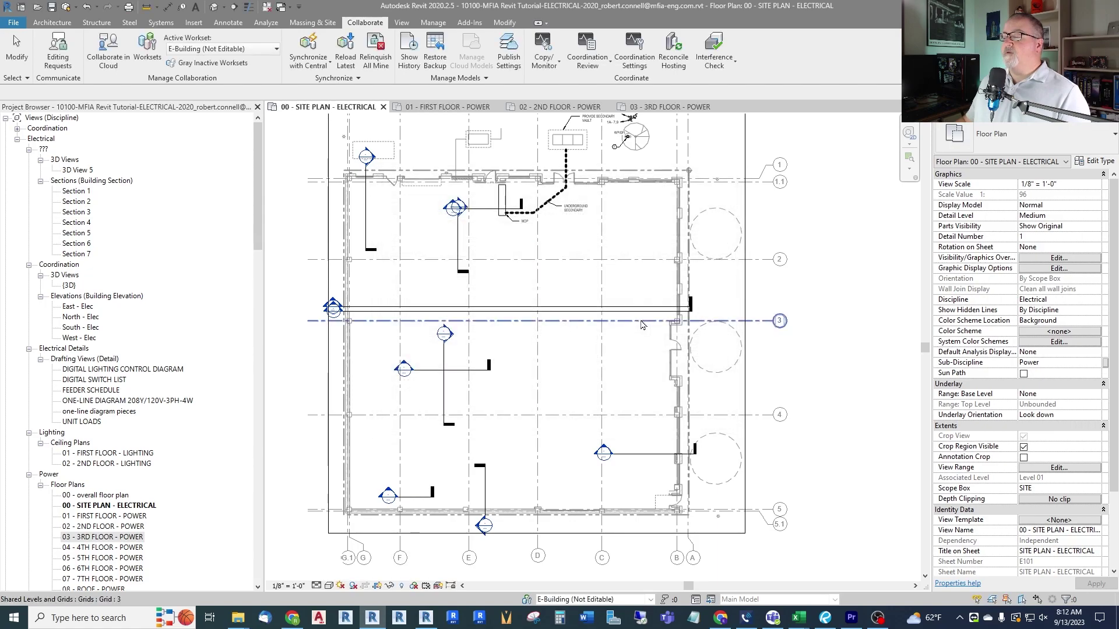
Rename the Site workset as E-Site, make it non-editable, and accept the workset changes
click(147, 48)
click(424, 293)
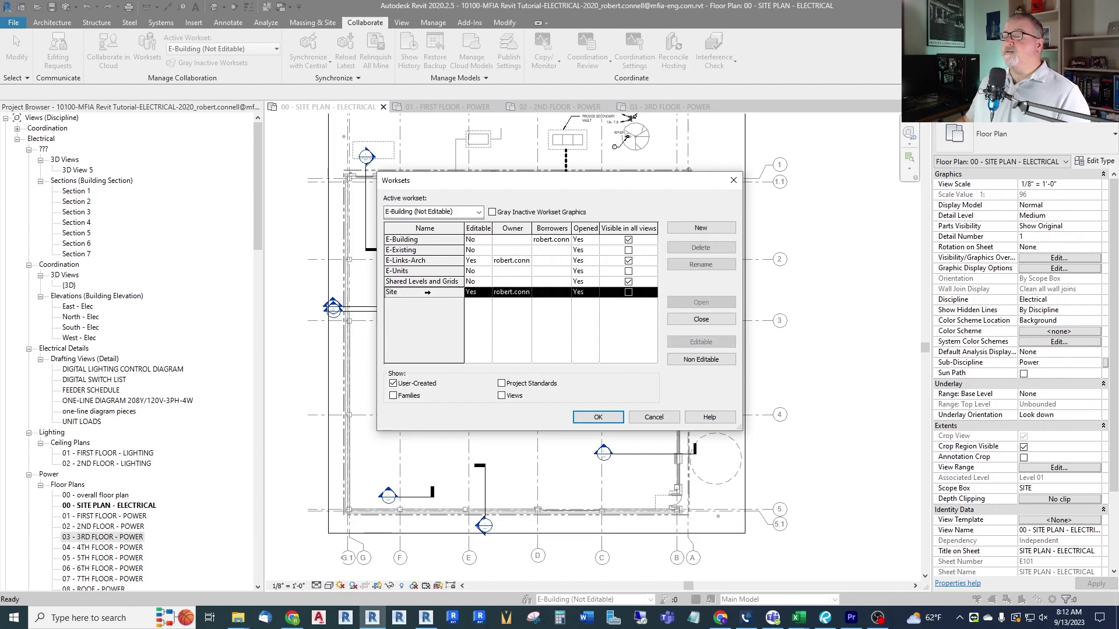
click(692, 265)
text(E-Site)
key(Return)
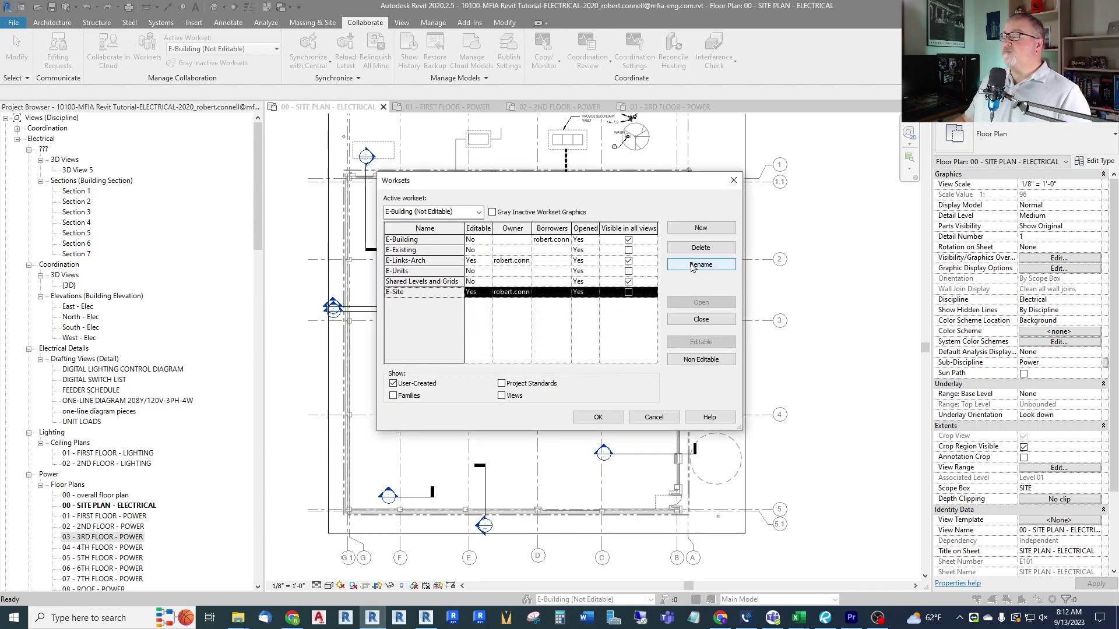
click(697, 360)
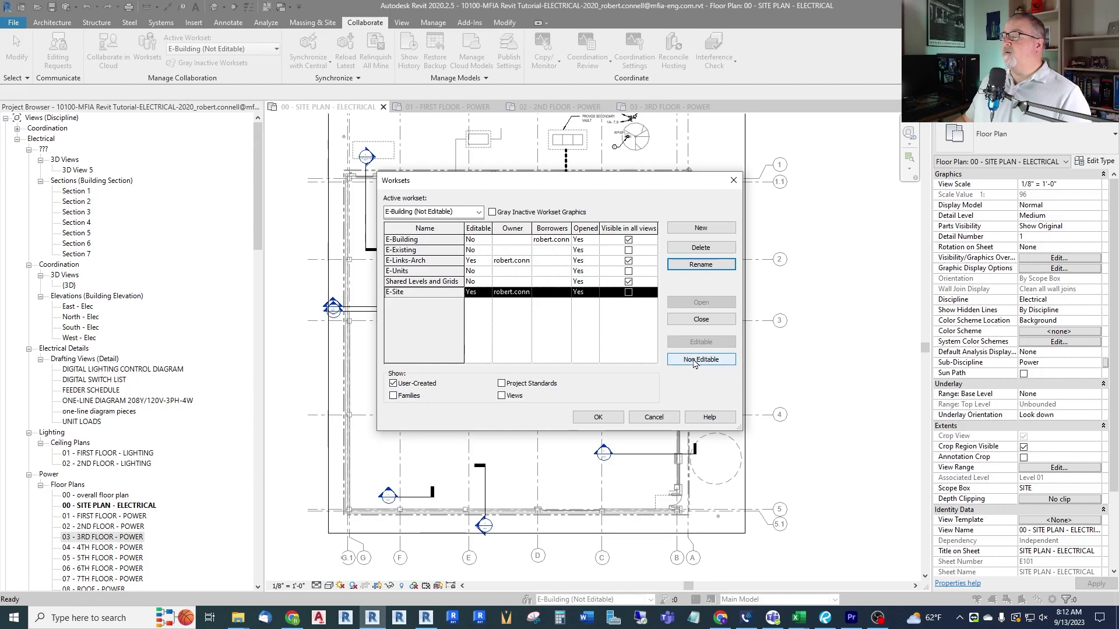
click(599, 418)
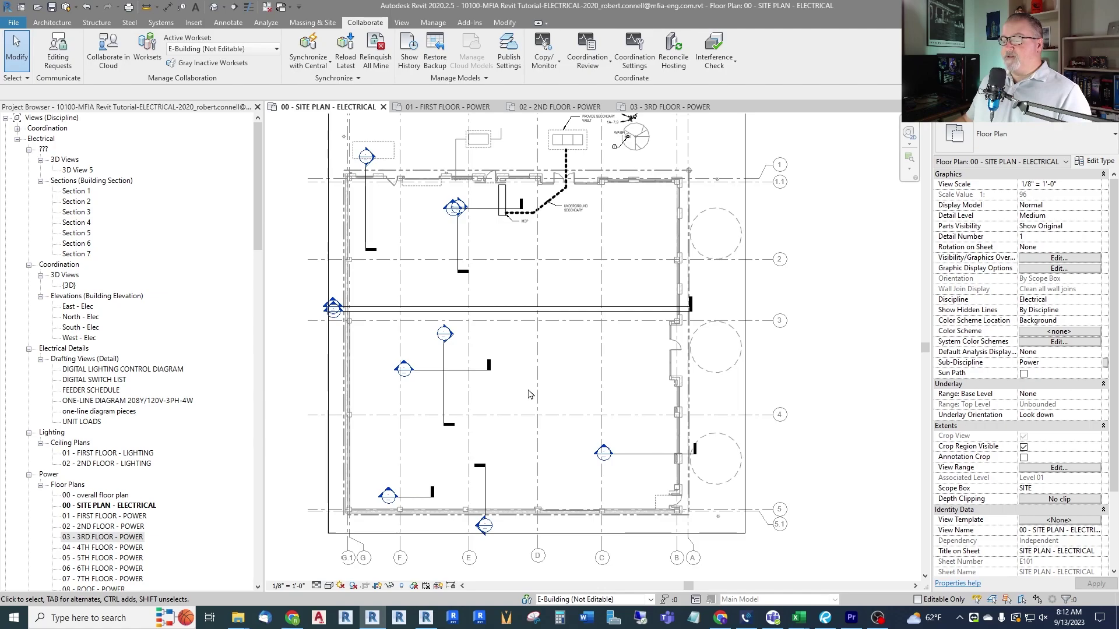
Check the workset visibility overrides in the first-floor power plan's Power Plan 1/8" view template without changing them
click(443, 109)
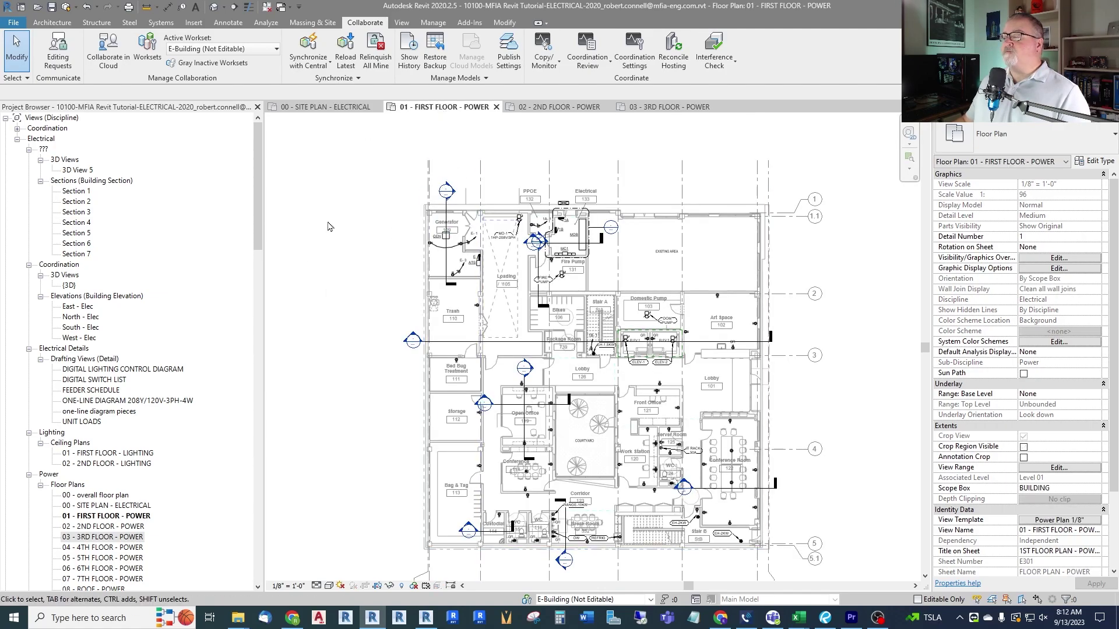
scroll(553, 175, up, 1)
scroll(488, 183, up, 1)
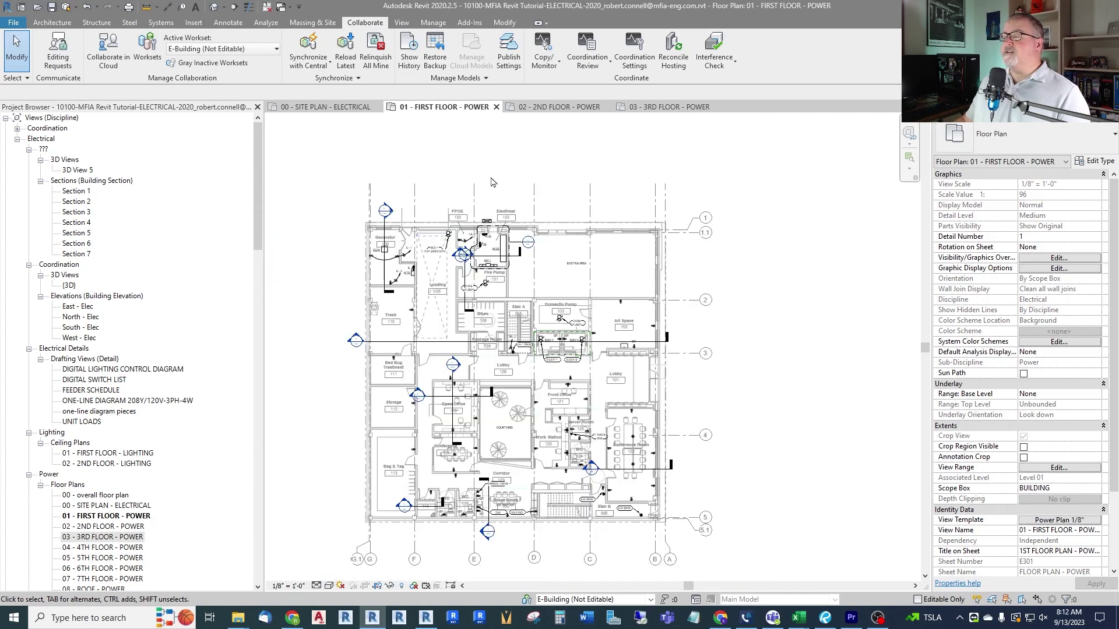
scroll(489, 183, down, 1)
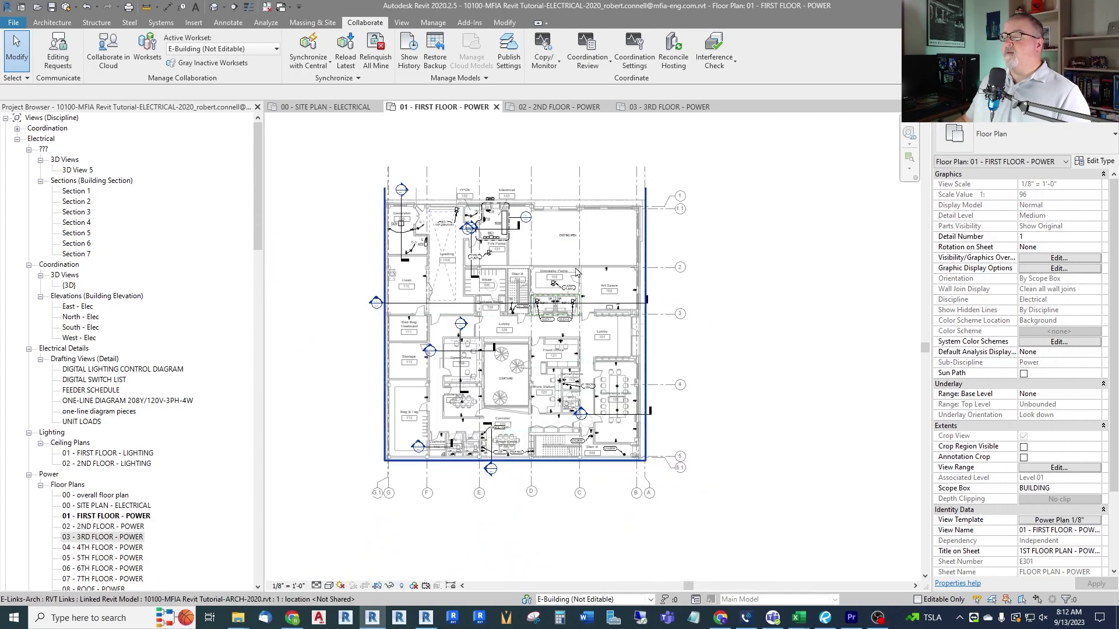
click(1046, 521)
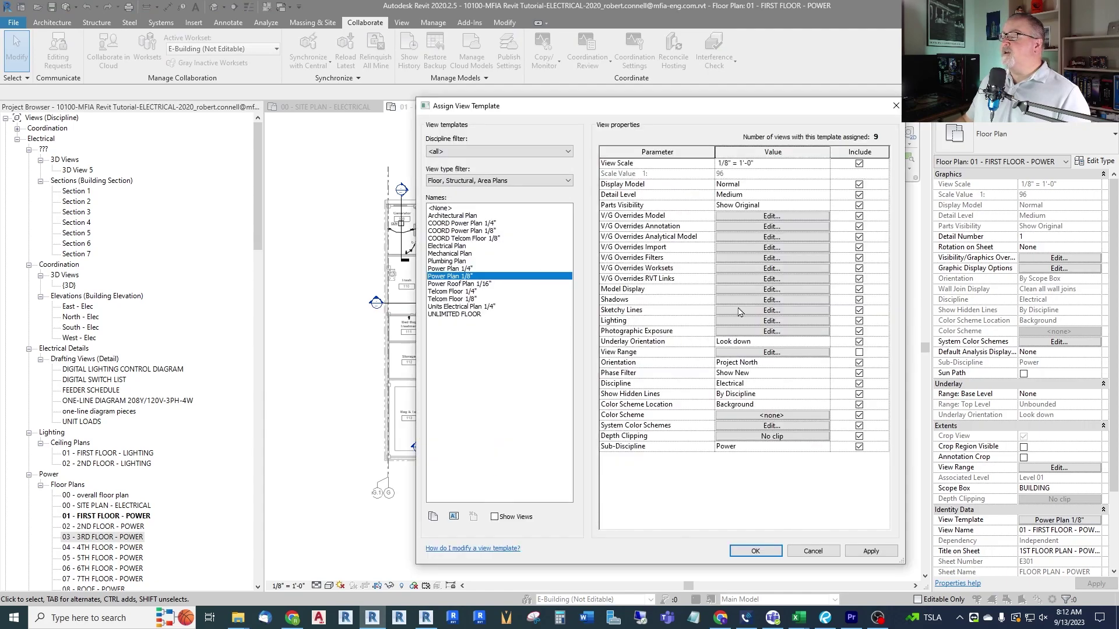
click(752, 270)
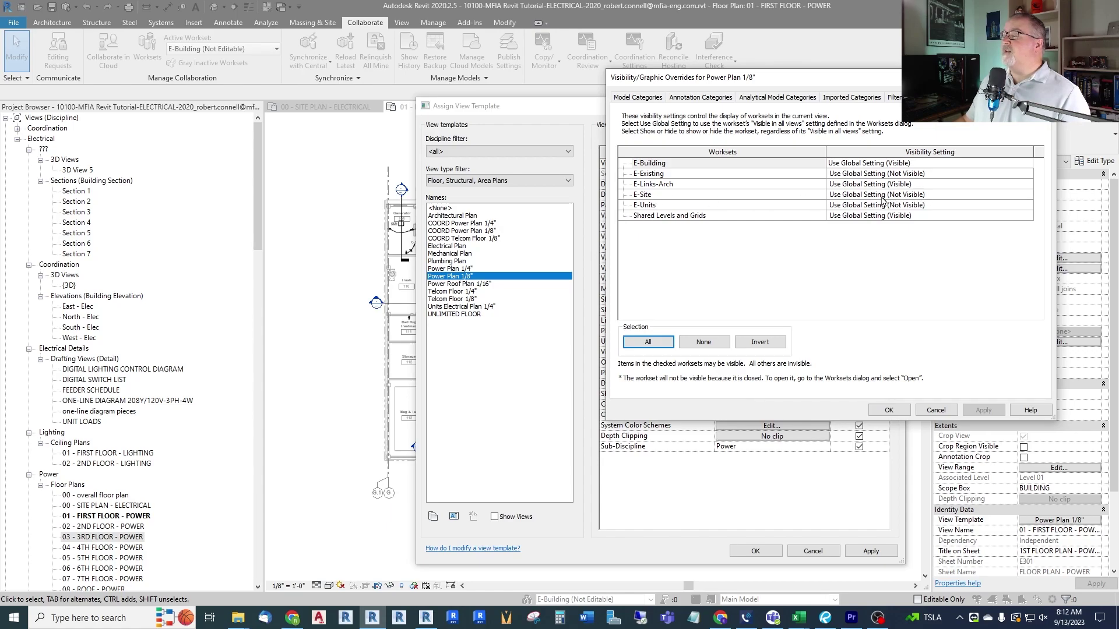
click(936, 410)
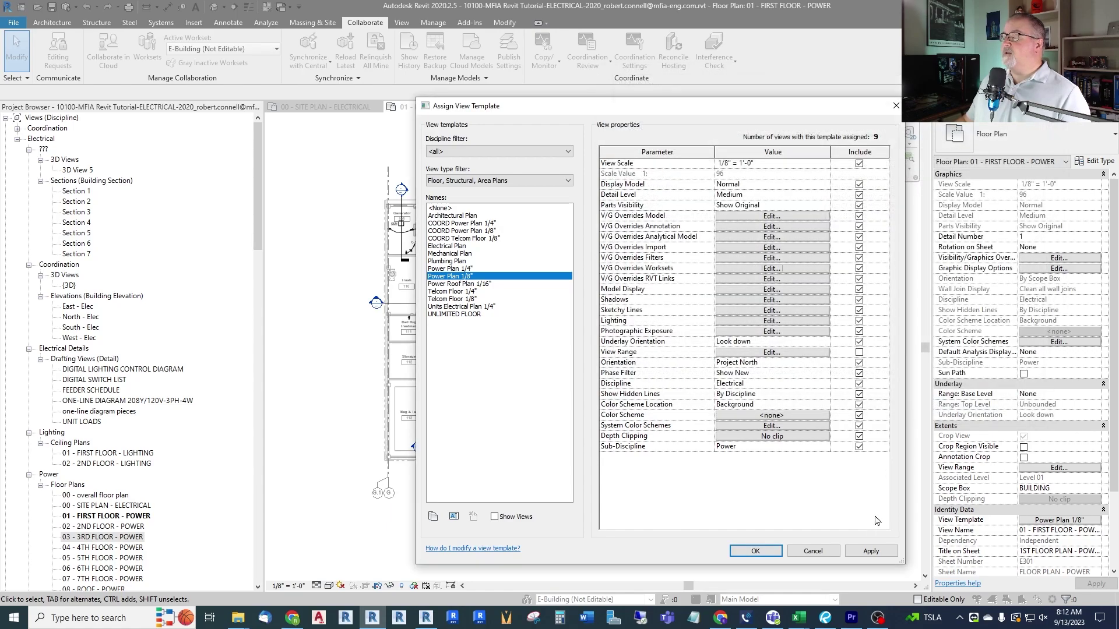
click(813, 551)
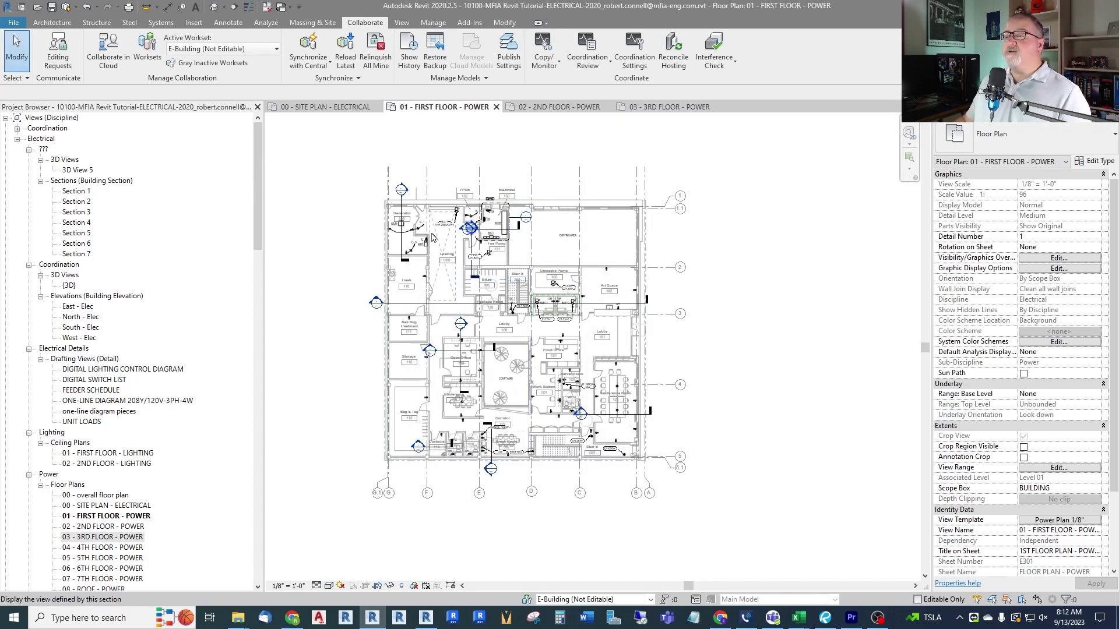
Open the 02 - 2ND FLOOR - POWER plan and examine the electrical devices shown around Studio 215
drag(261, 239, 263, 270)
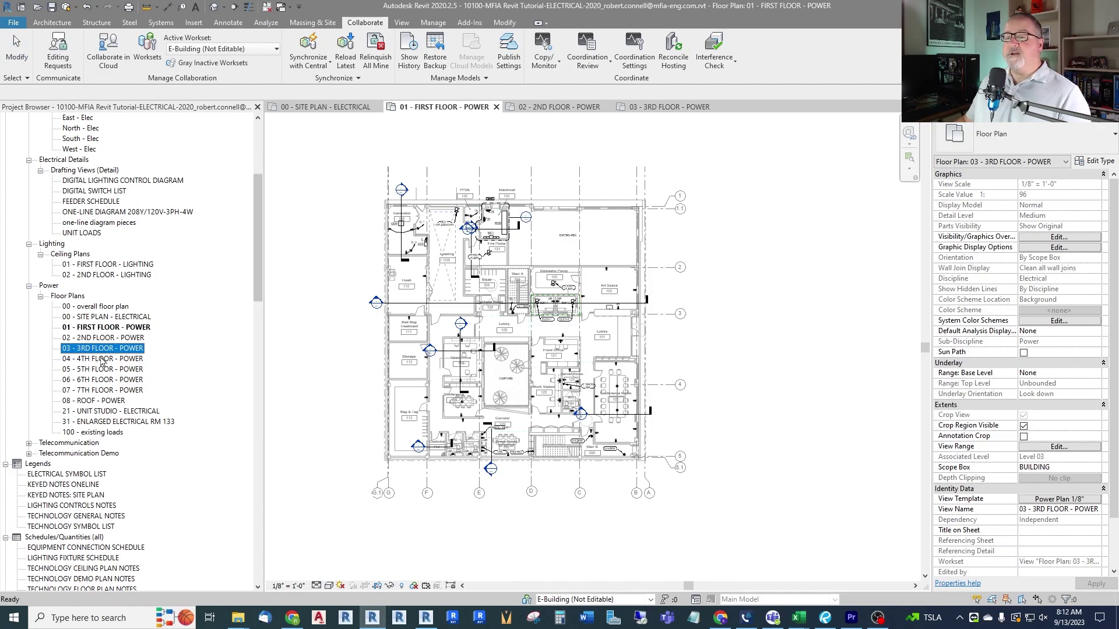
double_click(104, 338)
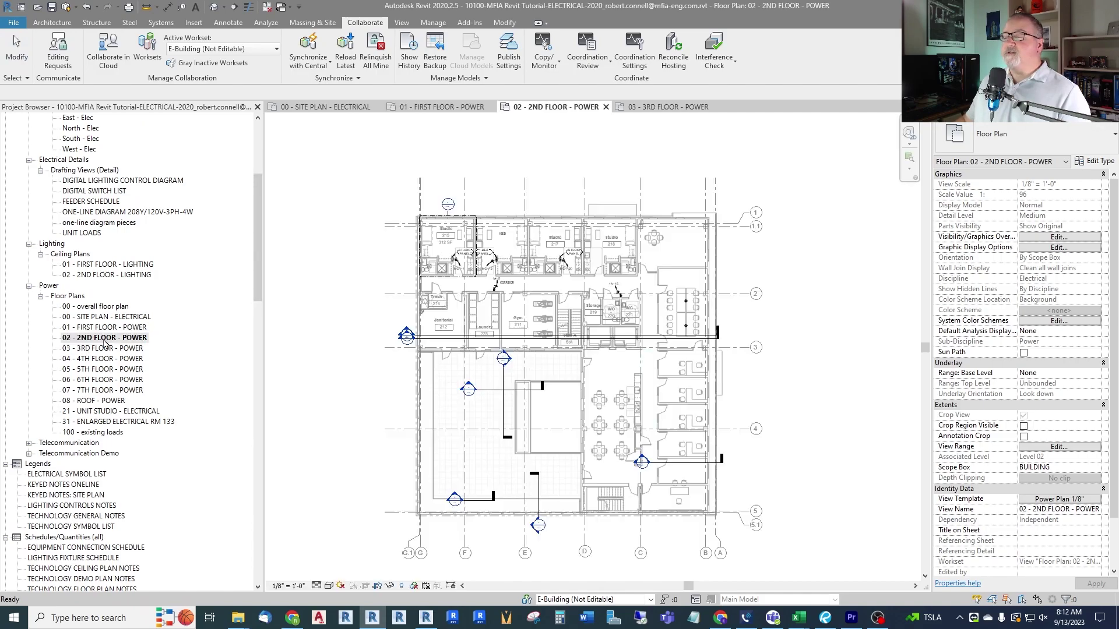
scroll(443, 255, up, 5)
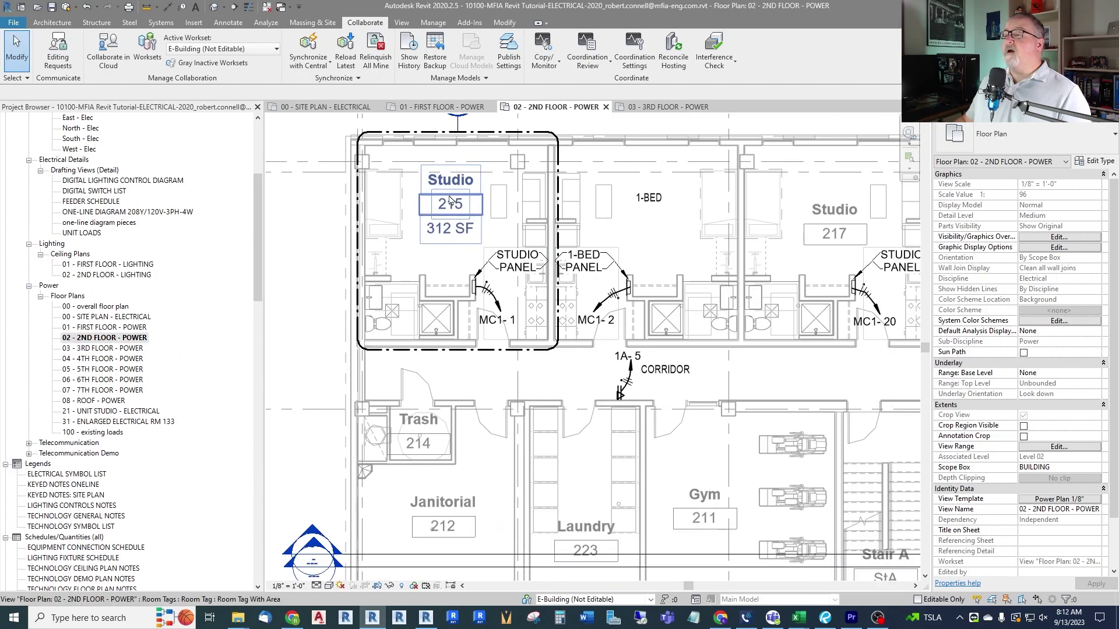
scroll(461, 155, down, 2)
scroll(461, 154, up, 1)
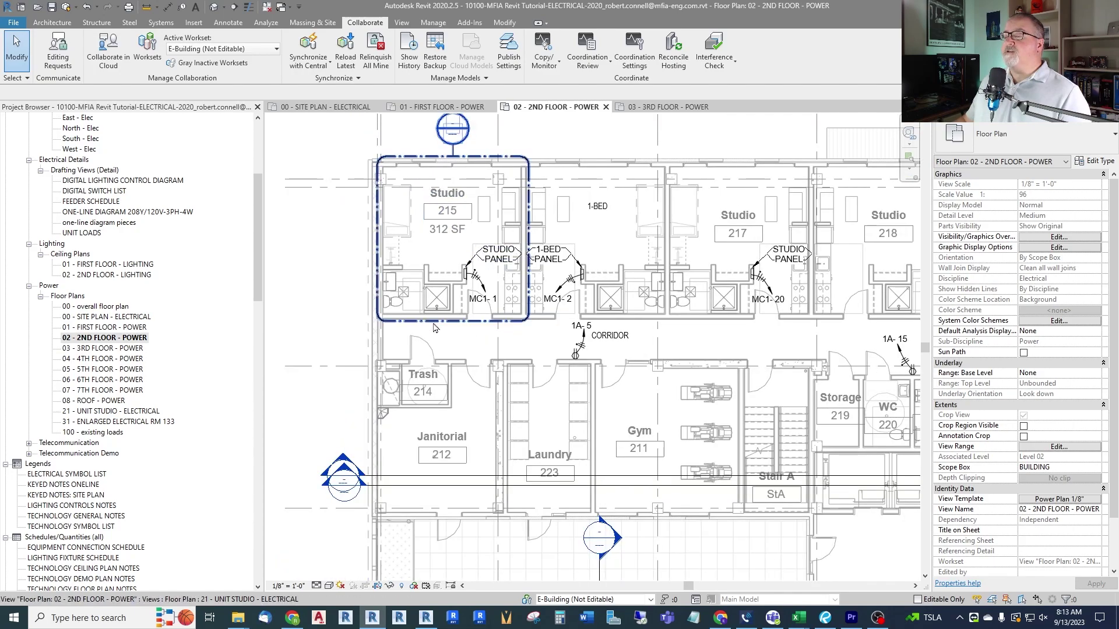
scroll(432, 276, up, 1)
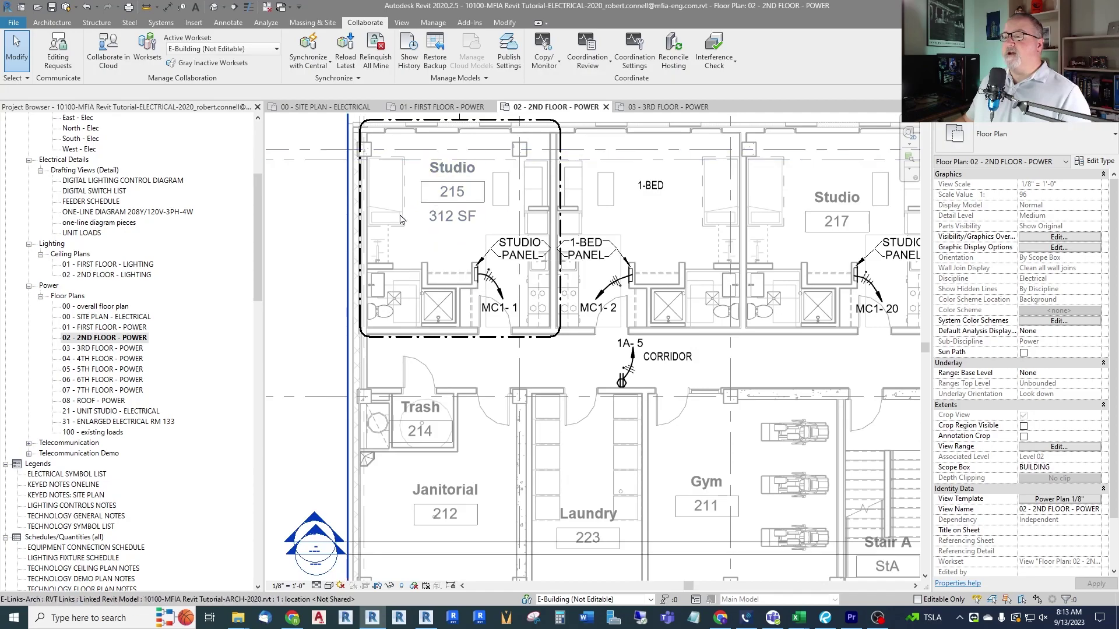
Open the 21 - UNIT STUDIO - ELECTRICAL plan and check which workset the duplex receptacle near the bed belongs to
double_click(108, 411)
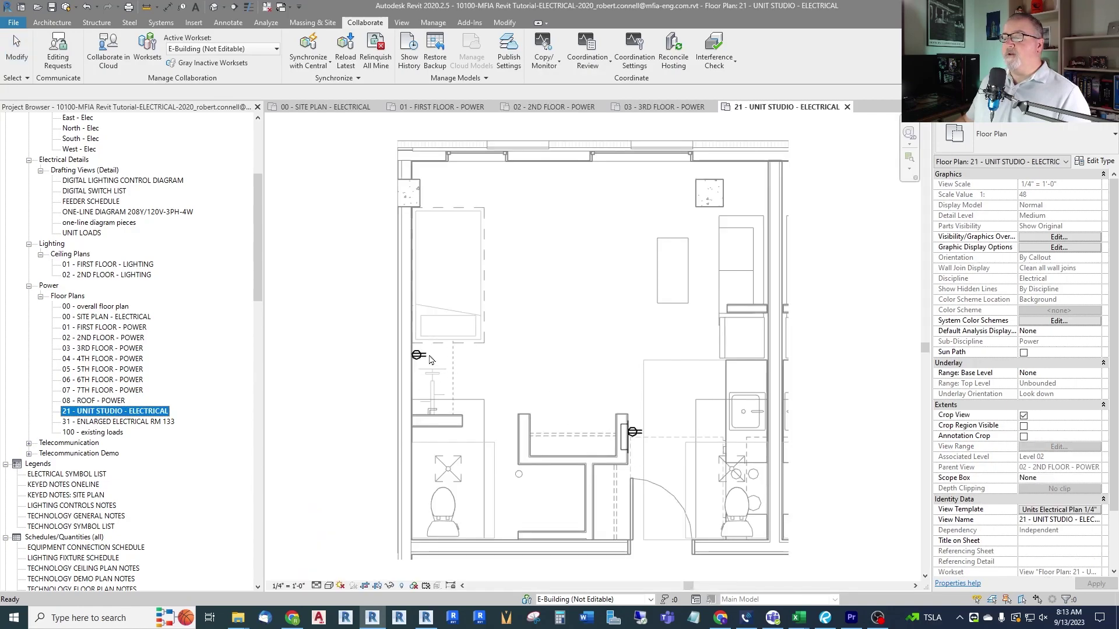
scroll(420, 358, down, 2)
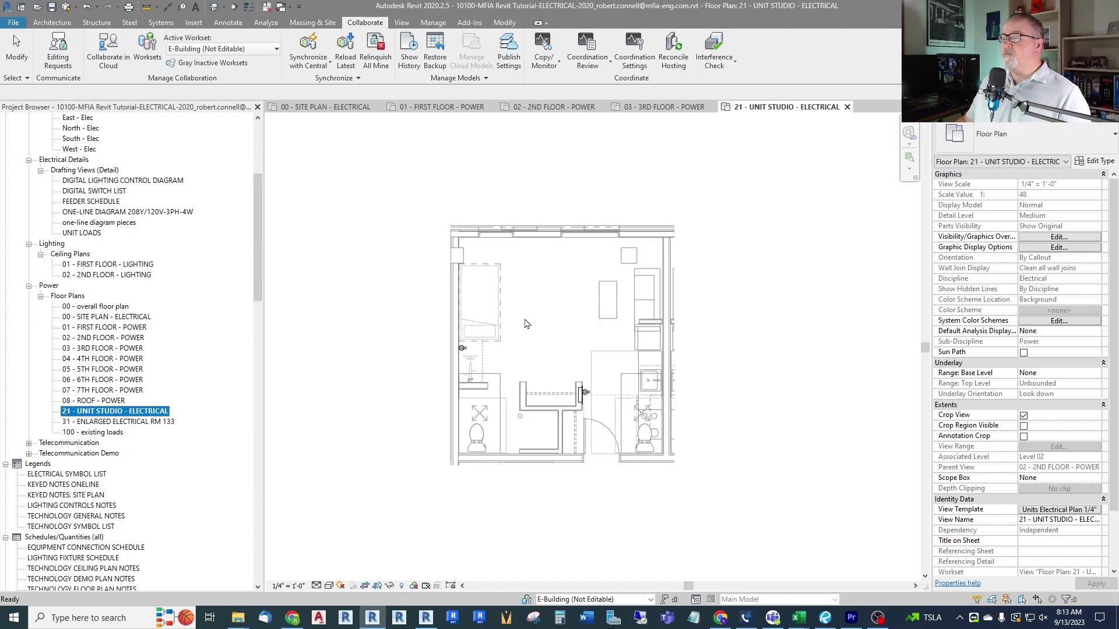
scroll(394, 313, up, 2)
click(393, 310)
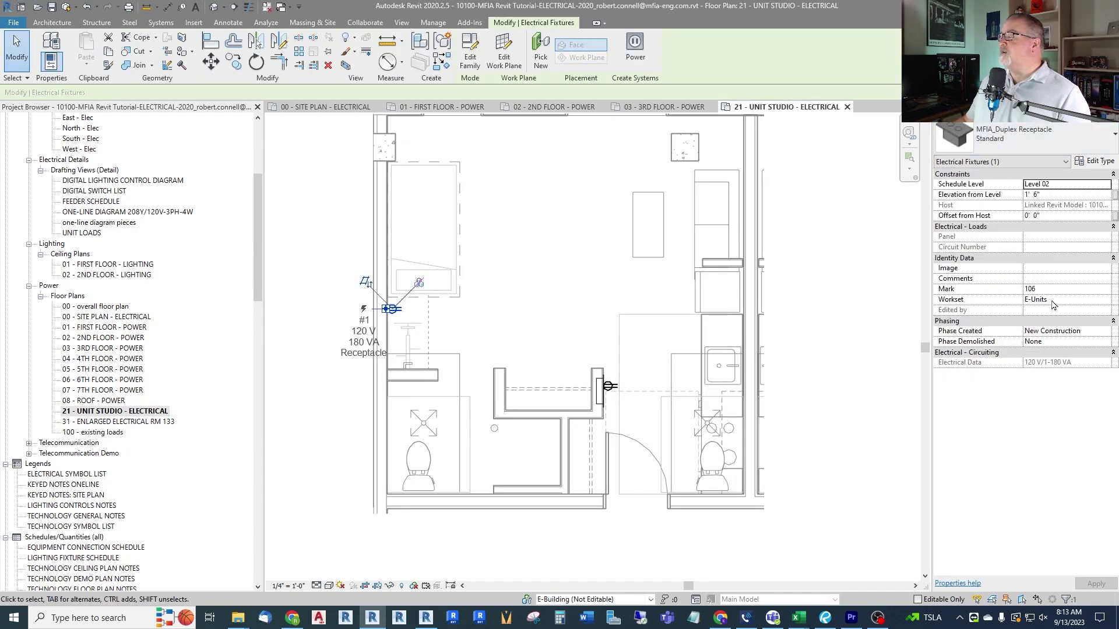
key(Escape)
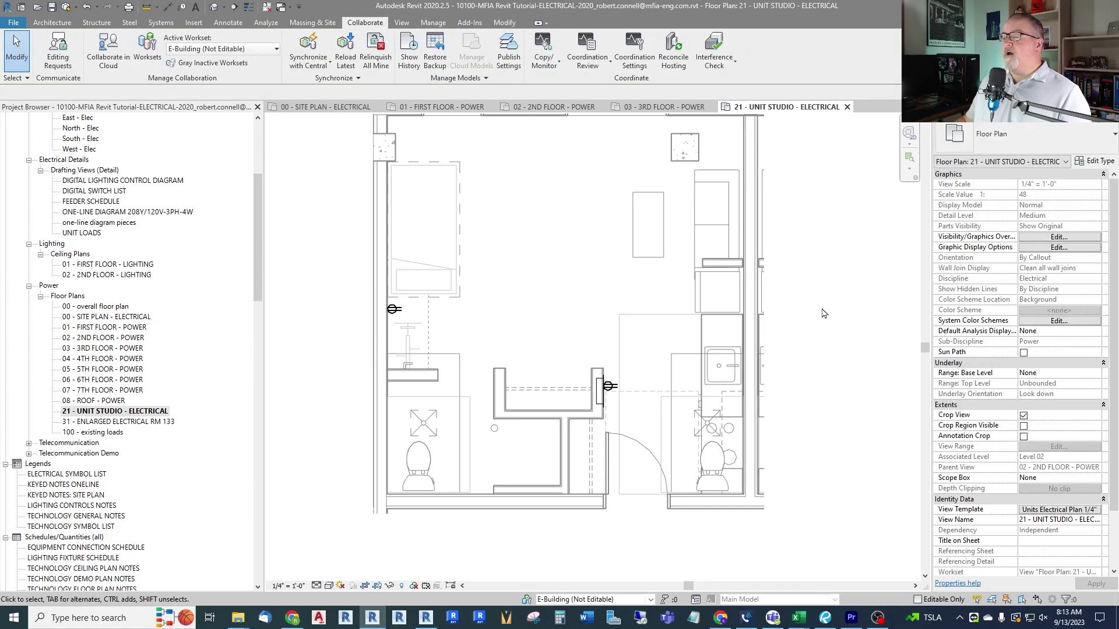
scroll(484, 330, down, 2)
scroll(646, 415, up, 1)
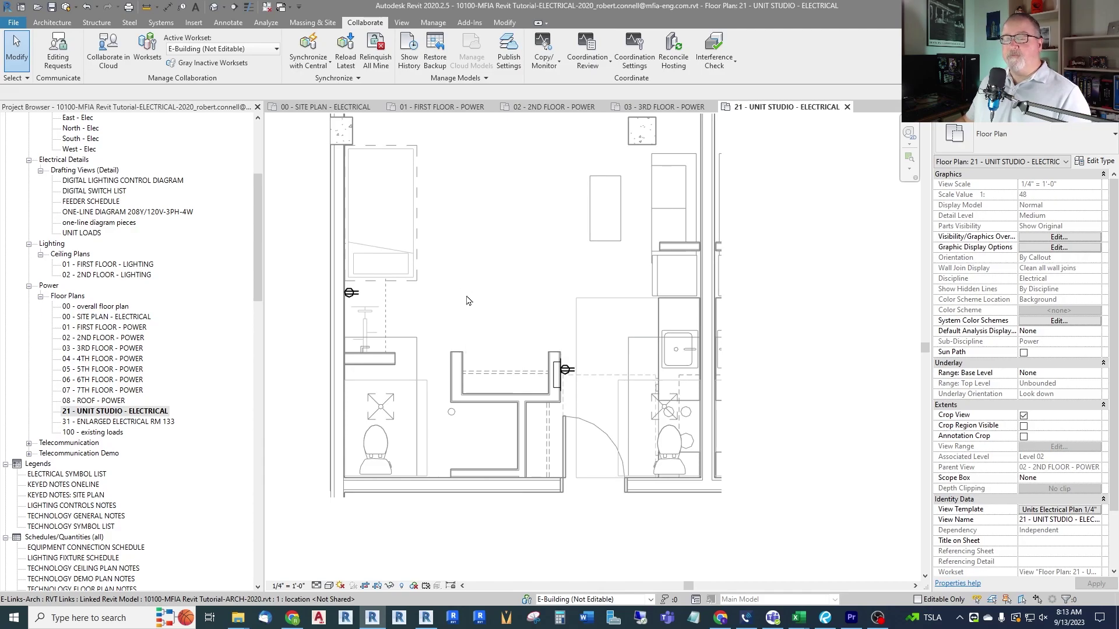
Return to the second-floor power plan and check the E-Units visibility setting in its Power Plan 1/8" view template
click(544, 107)
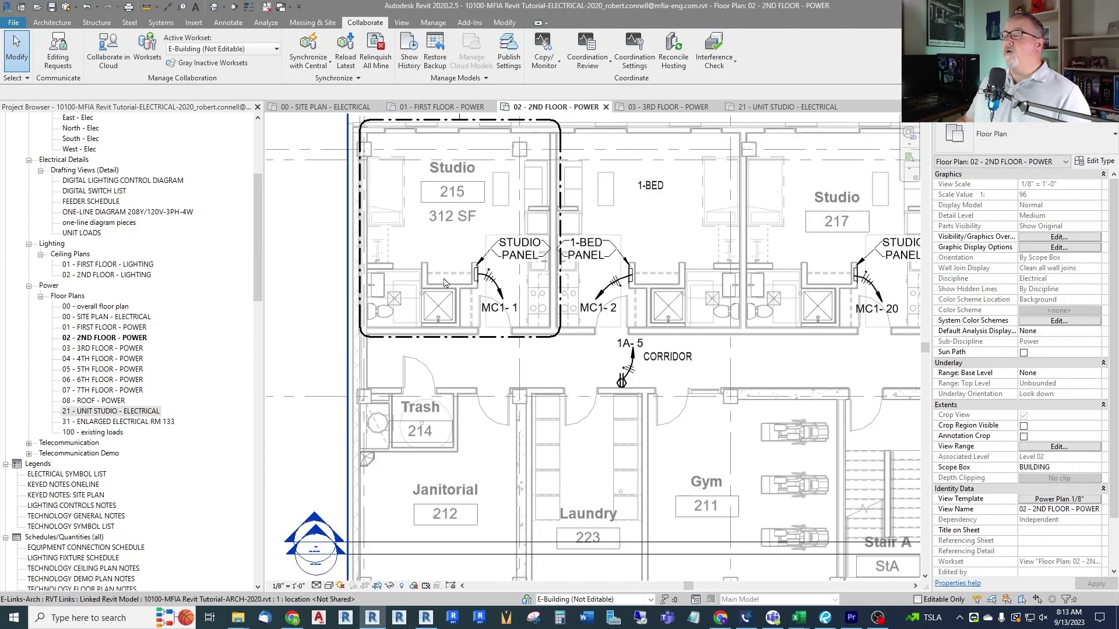
scroll(501, 315, up, 2)
scroll(408, 262, down, 2)
scroll(453, 175, up, 1)
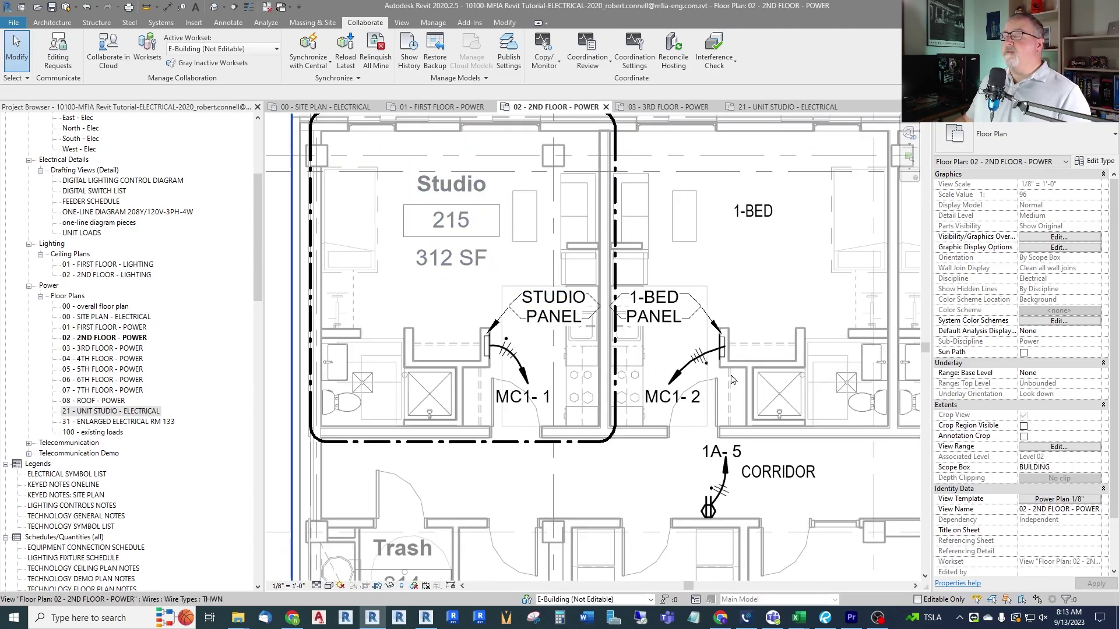
click(1052, 500)
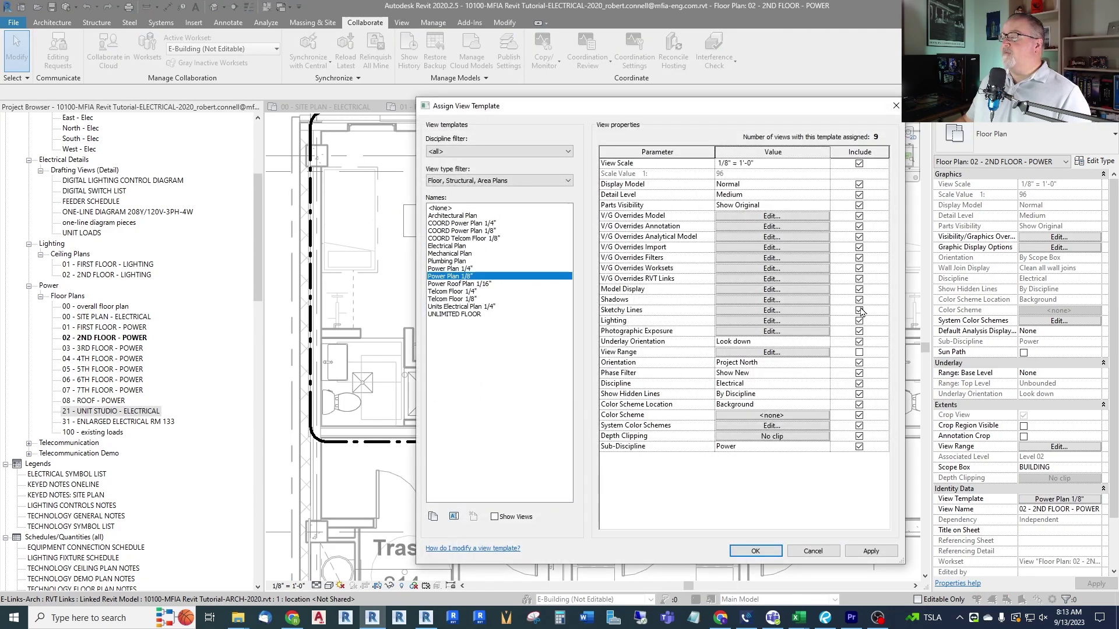
click(753, 271)
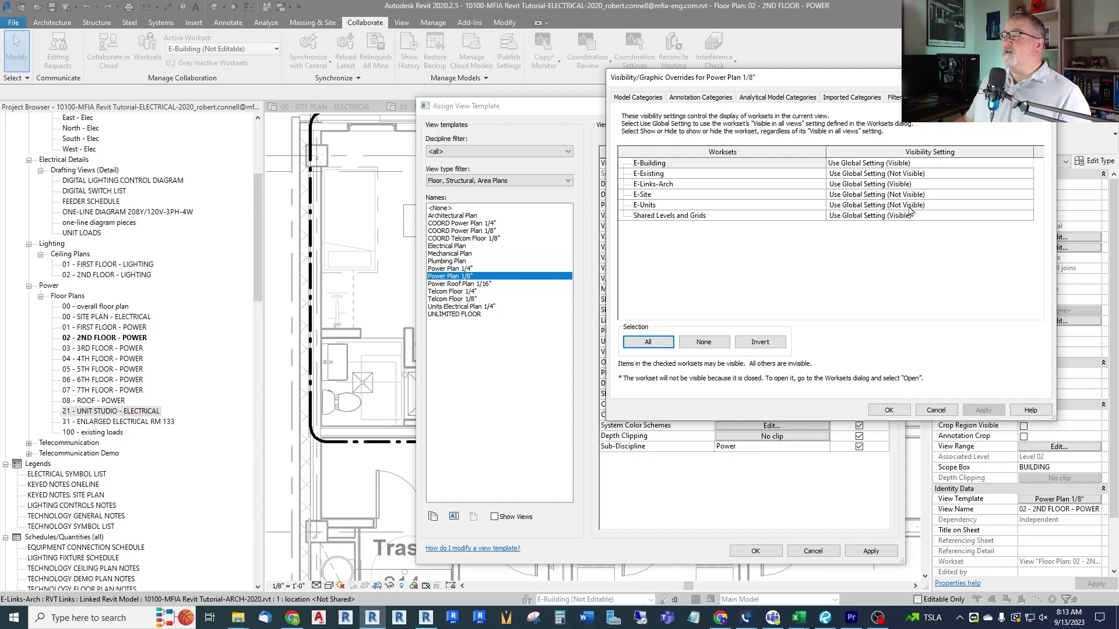
click(935, 411)
click(810, 550)
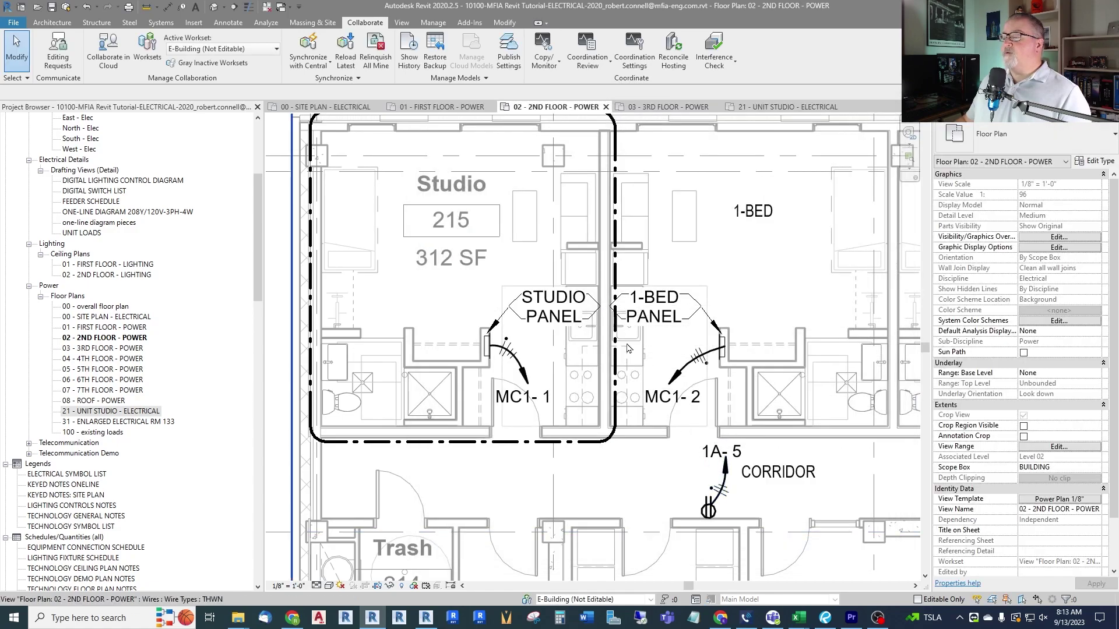
Review the overall second-floor power plan and its phasing properties
scroll(443, 278, down, 5)
scroll(429, 278, up, 2)
scroll(431, 327, down, 4)
scroll(439, 367, up, 2)
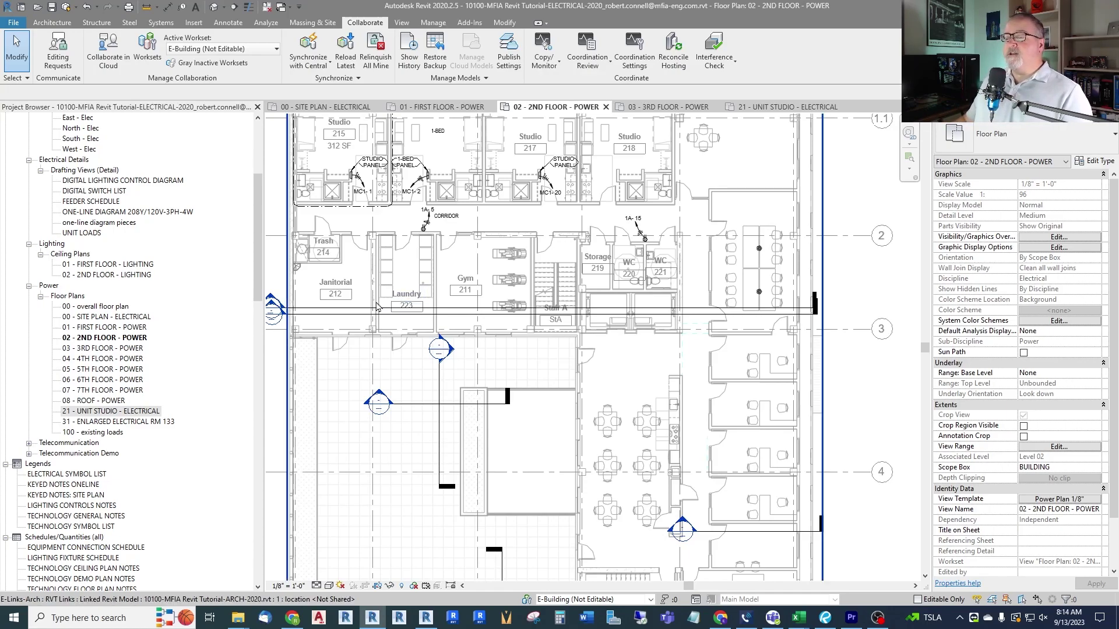
scroll(451, 258, down, 5)
scroll(441, 393, up, 4)
scroll(434, 369, down, 1)
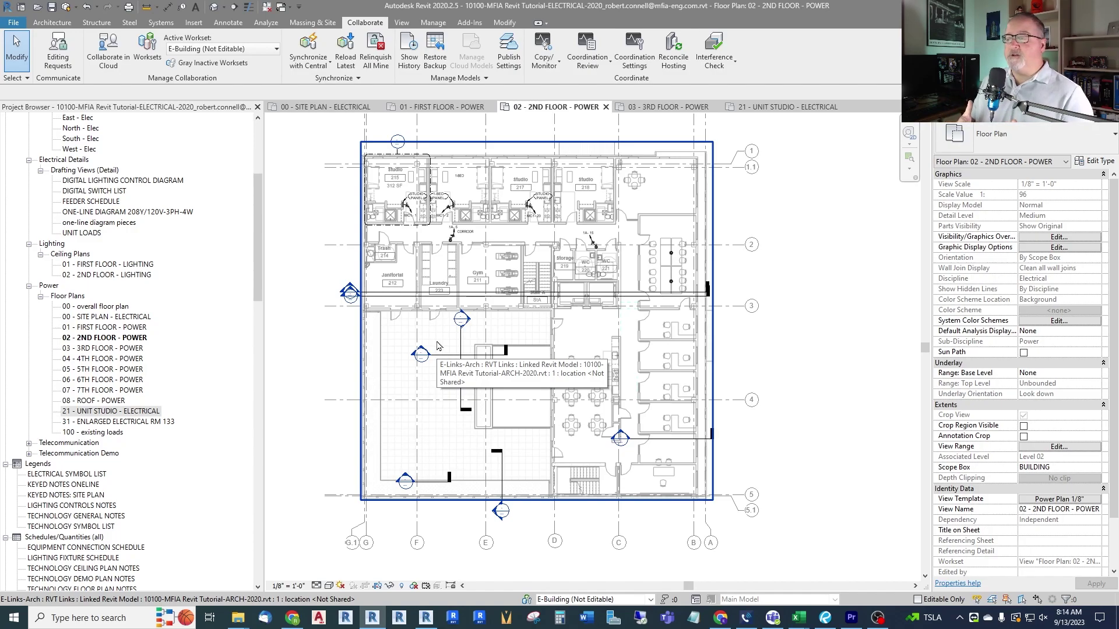
scroll(1004, 428, down, 2)
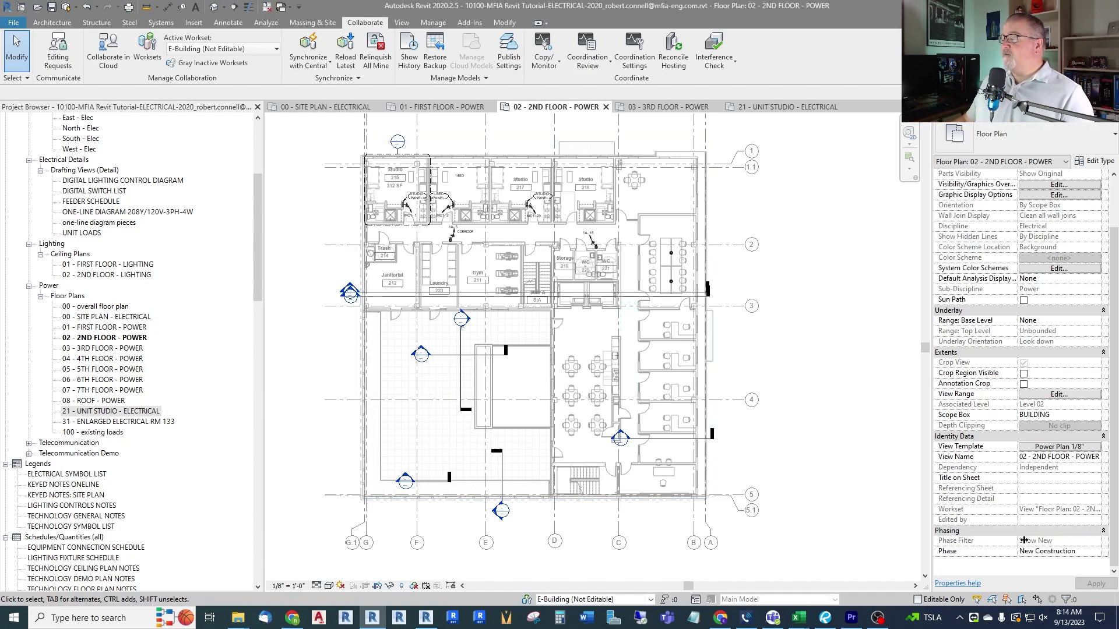